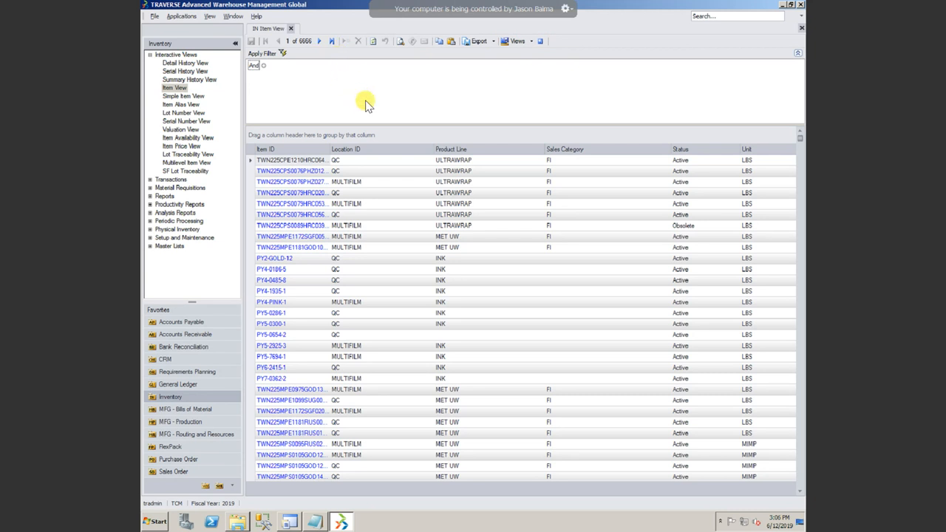
Step: Filter the item list to records whose Location ID begins with M and apply the filter
{"action": "left_click", "coordinate": [263, 65]}
{"action": "left_click", "coordinate": [273, 75]}
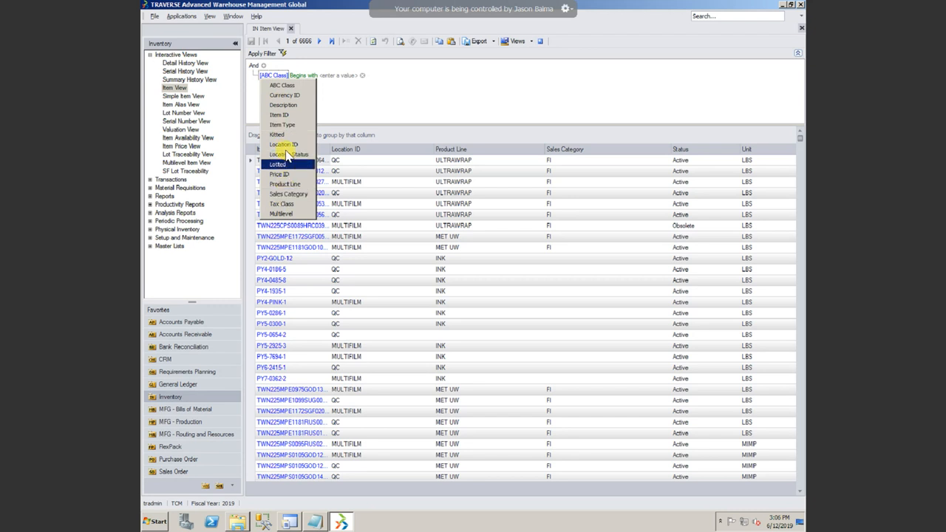
{"action": "left_click", "coordinate": [283, 143]}
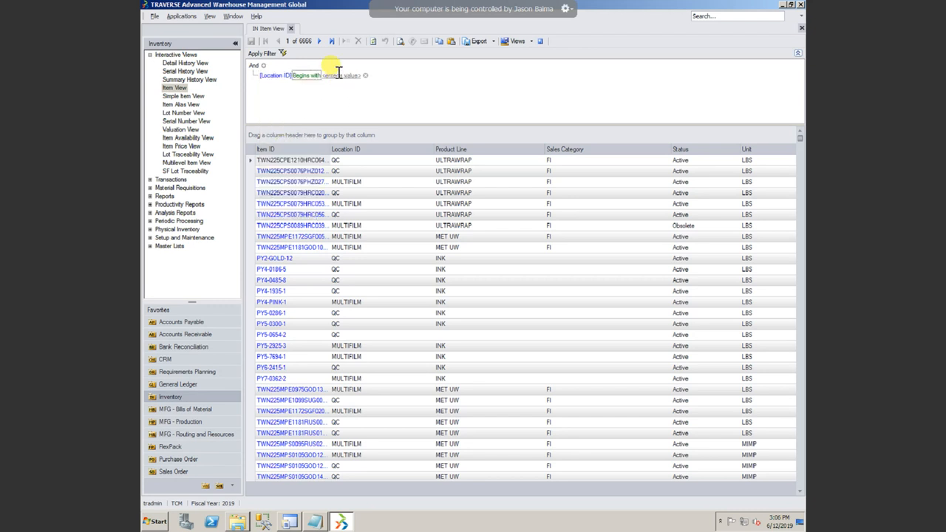
{"action": "left_click", "coordinate": [337, 74]}
{"action": "type", "text": "M"}
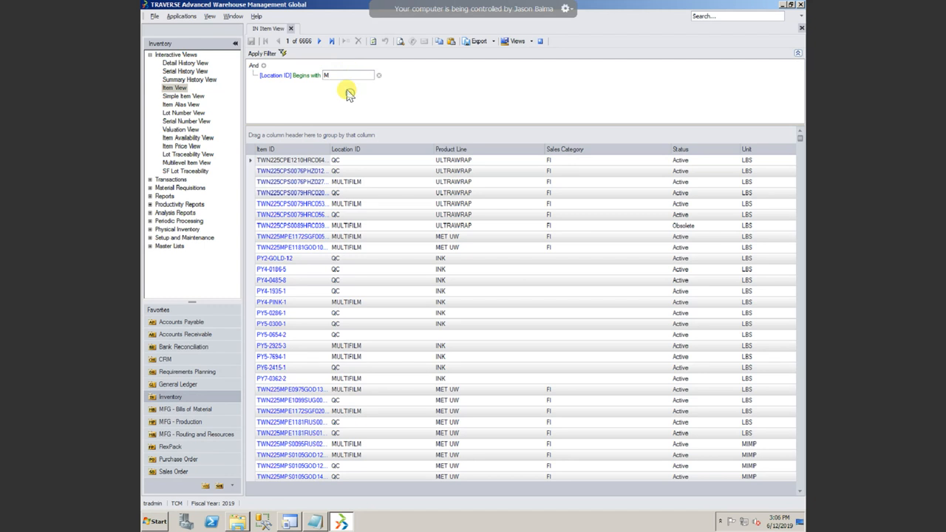
{"action": "left_click", "coordinate": [262, 54]}
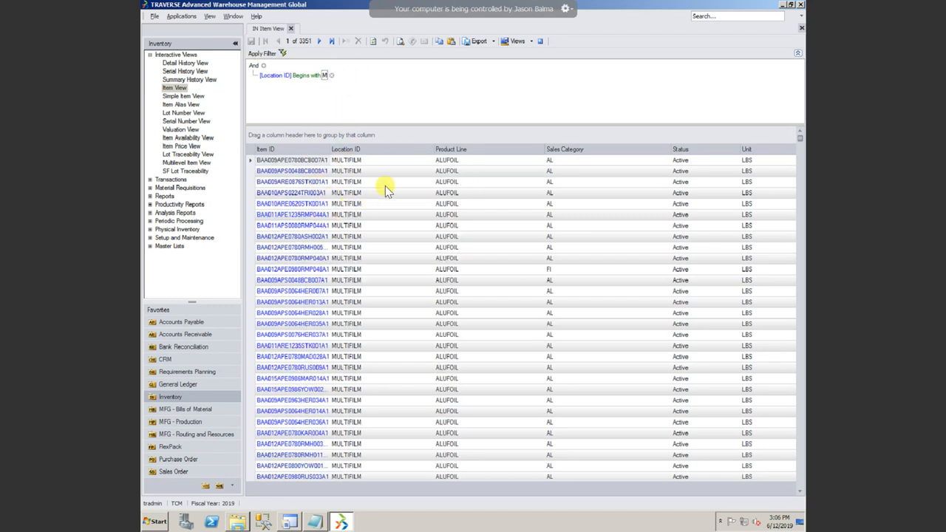
Step: Add the CUSTOMER ABBV column to the item grid, placed before Item ID
{"action": "right_click", "coordinate": [456, 149]}
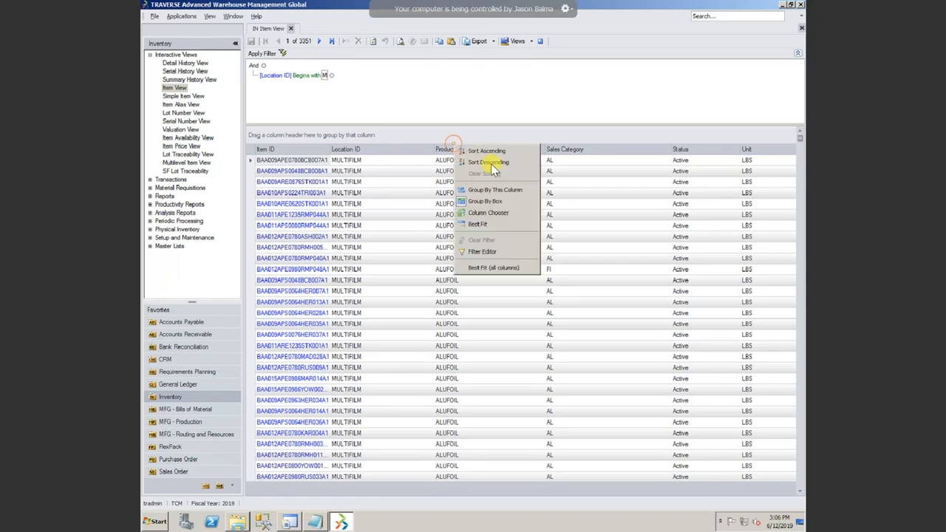
{"action": "left_click", "coordinate": [495, 219]}
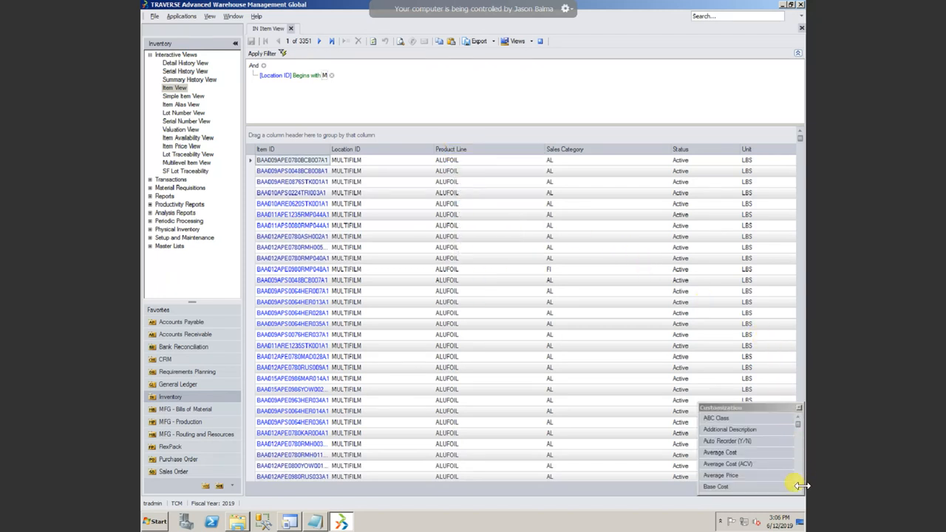
{"action": "scroll", "coordinate": [797, 484], "scroll_direction": "down", "scroll_amount": 3}
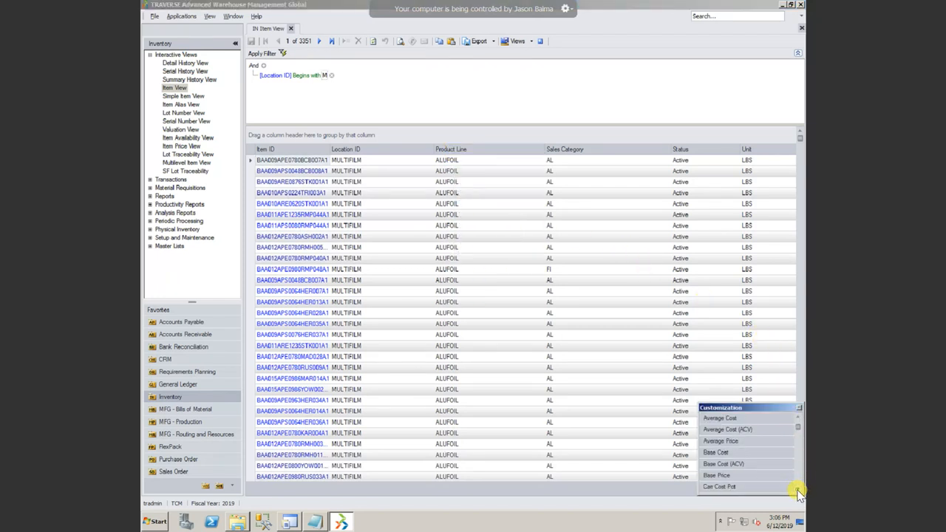
{"action": "left_click_drag", "start_coordinate": [752, 453], "coordinate": [307, 169]}
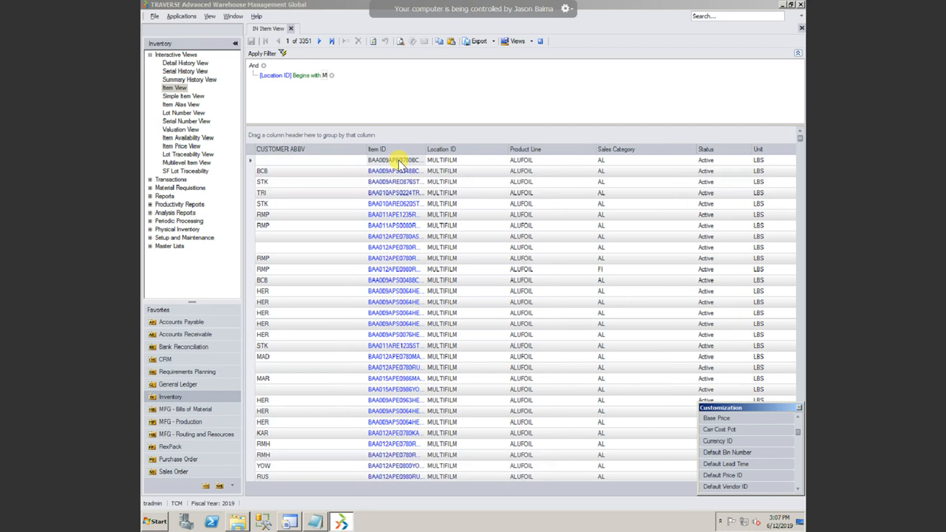
Step: Show the grid's filter row and filter the CUSTOMER ABBV column by FER
{"action": "left_click", "coordinate": [323, 159]}
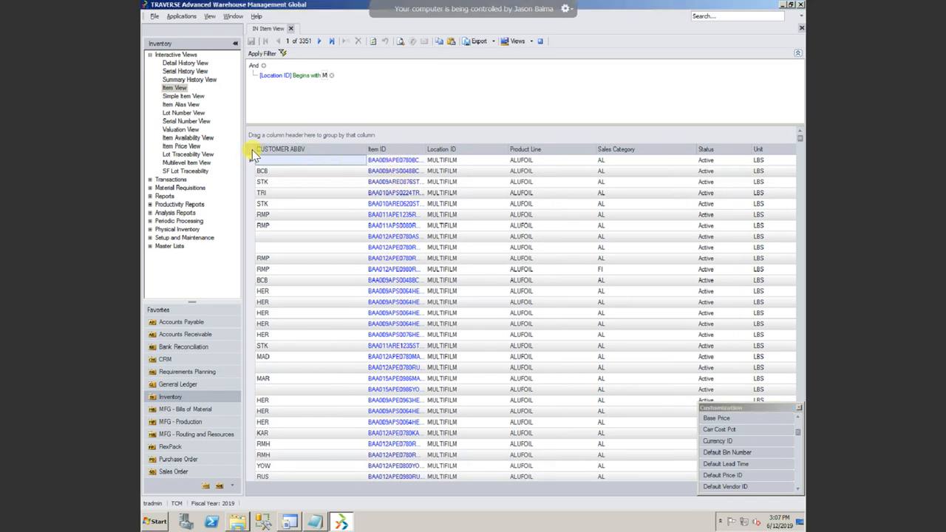
{"action": "right_click", "coordinate": [252, 150]}
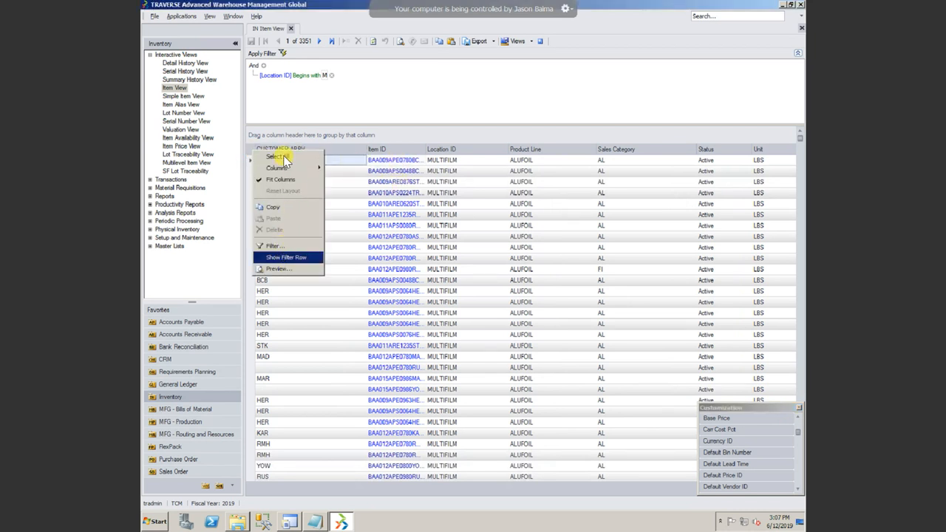
{"action": "left_click", "coordinate": [286, 257]}
{"action": "left_click", "coordinate": [799, 408]}
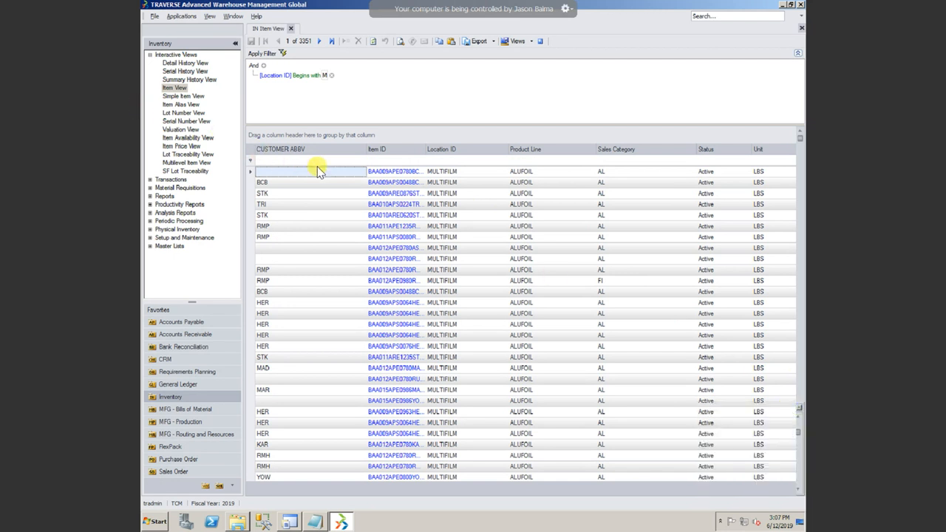
{"action": "left_click", "coordinate": [291, 159]}
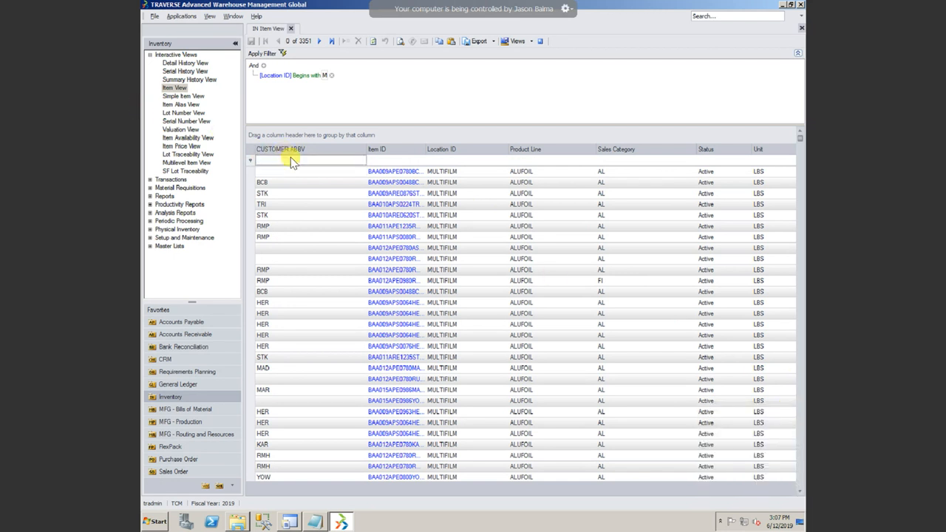
{"action": "type", "text": "FER"}
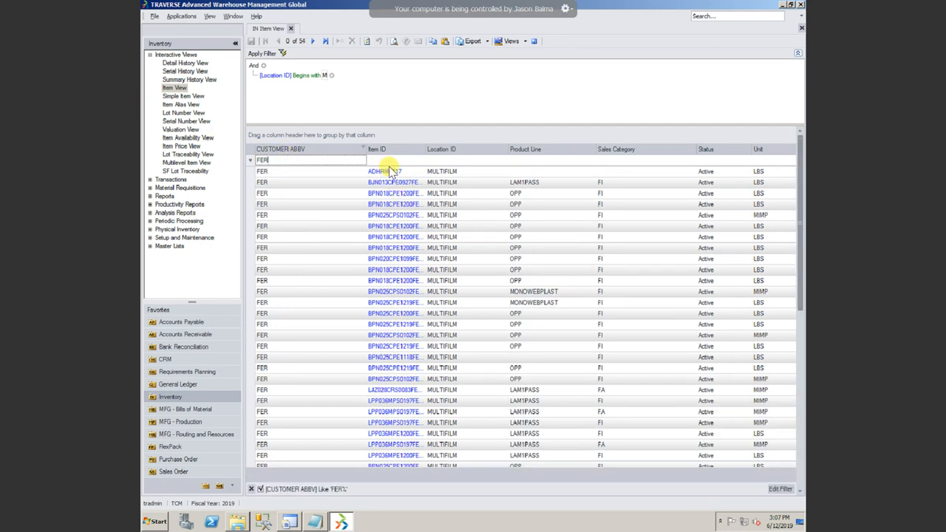
{"action": "left_click", "coordinate": [391, 182]}
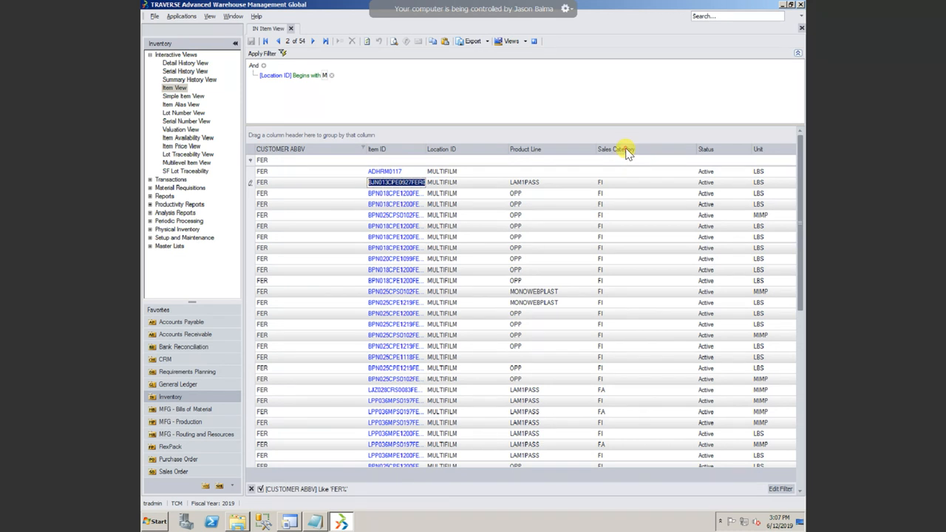
Step: Add the Qty On Hand and Qty Available columns between Sales Category and Status
{"action": "right_click", "coordinate": [626, 153]}
{"action": "left_click", "coordinate": [658, 216]}
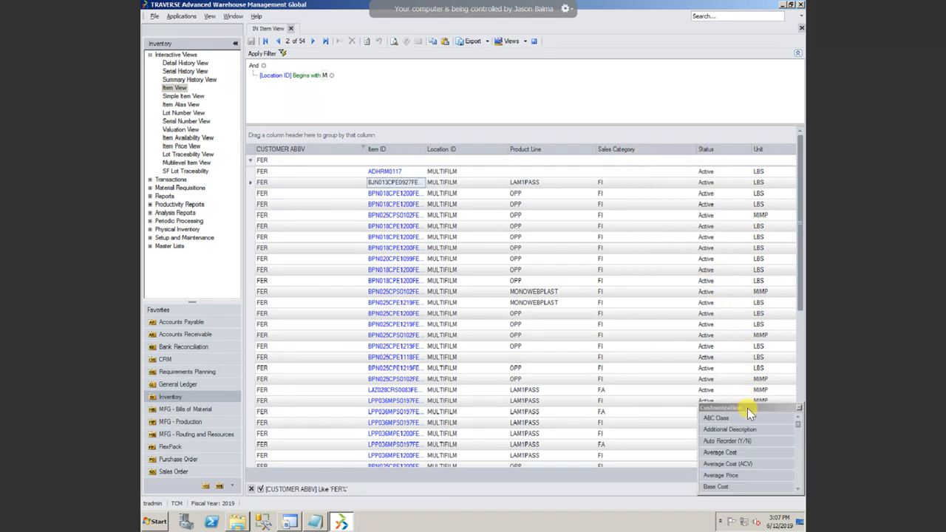
{"action": "left_click_drag", "start_coordinate": [747, 403], "coordinate": [594, 117]}
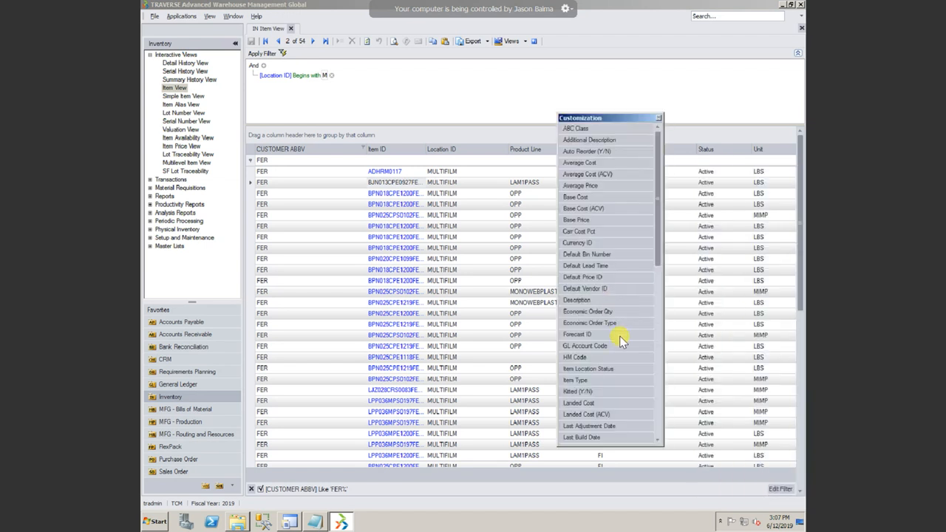
{"action": "left_click_drag", "start_coordinate": [657, 256], "coordinate": [658, 325]}
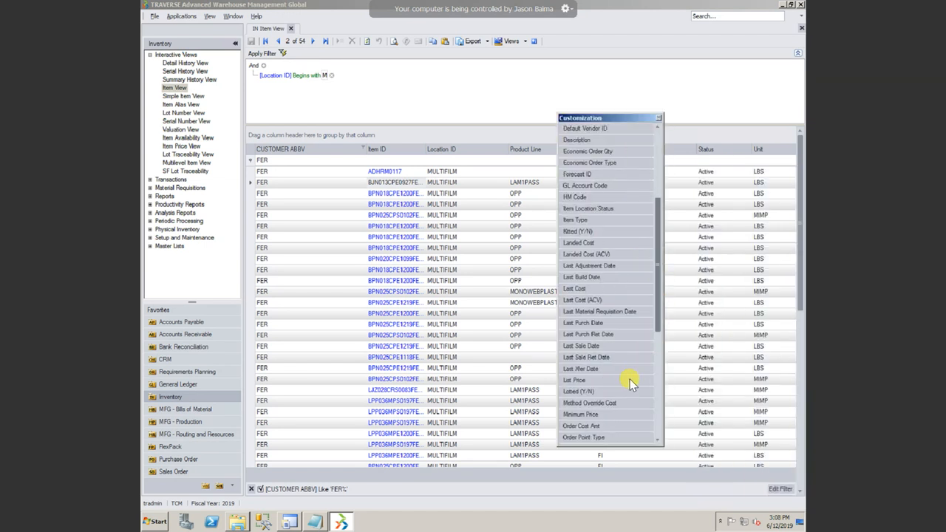
{"action": "scroll", "coordinate": [628, 399], "scroll_direction": "down", "scroll_amount": 6}
{"action": "left_click_drag", "start_coordinate": [588, 396], "coordinate": [694, 151]}
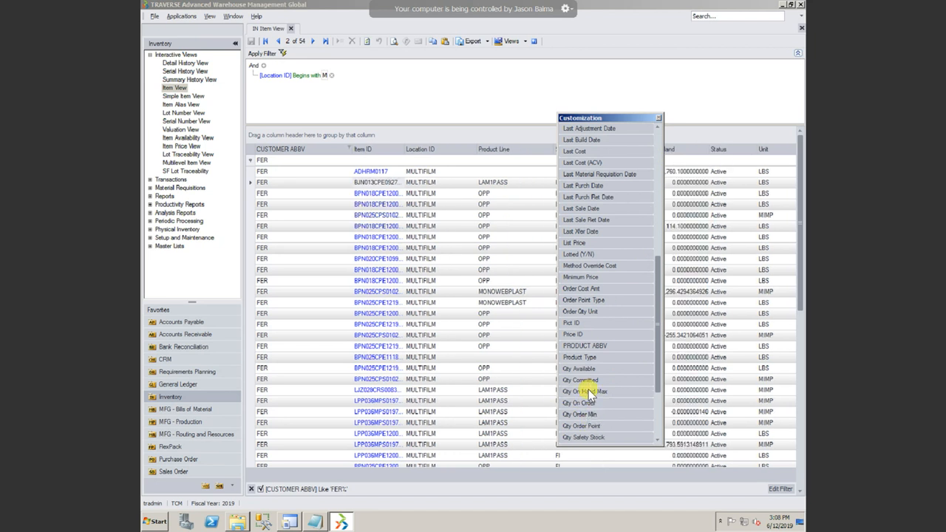
{"action": "left_click_drag", "start_coordinate": [587, 368], "coordinate": [714, 174]}
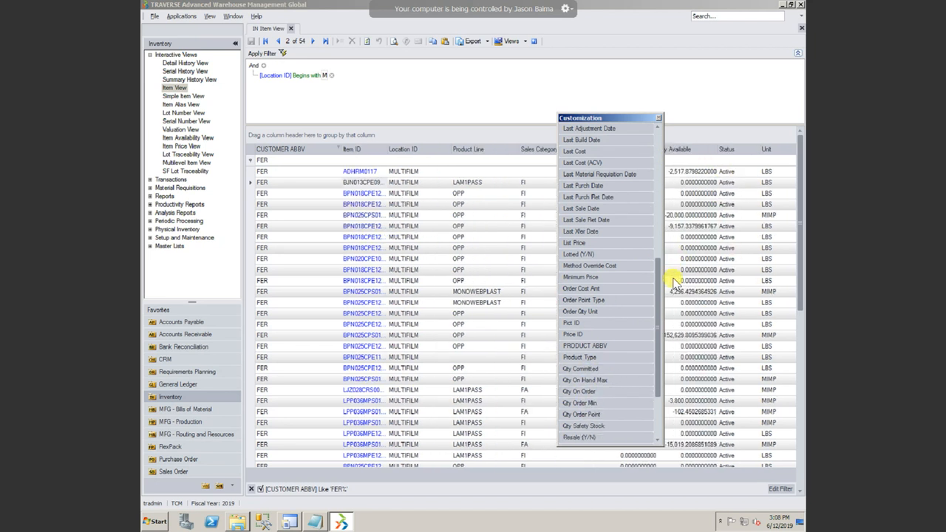
Step: Add the Description column right after Item ID and remove the Location ID column from the grid
{"action": "left_click_drag", "start_coordinate": [611, 118], "coordinate": [535, 102]}
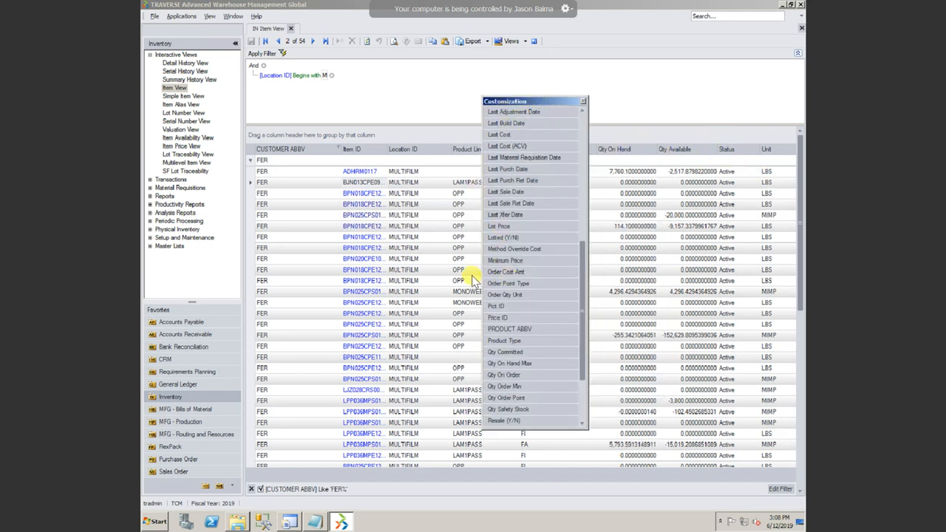
{"action": "scroll", "coordinate": [533, 176], "scroll_direction": "up", "scroll_amount": 2}
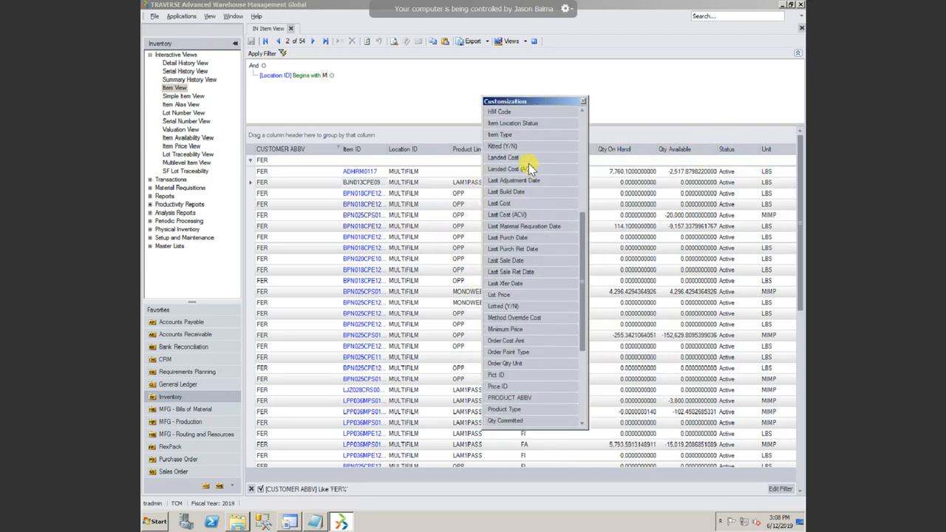
{"action": "scroll", "coordinate": [530, 164], "scroll_direction": "up", "scroll_amount": 2}
{"action": "left_click_drag", "start_coordinate": [495, 124], "coordinate": [386, 150]}
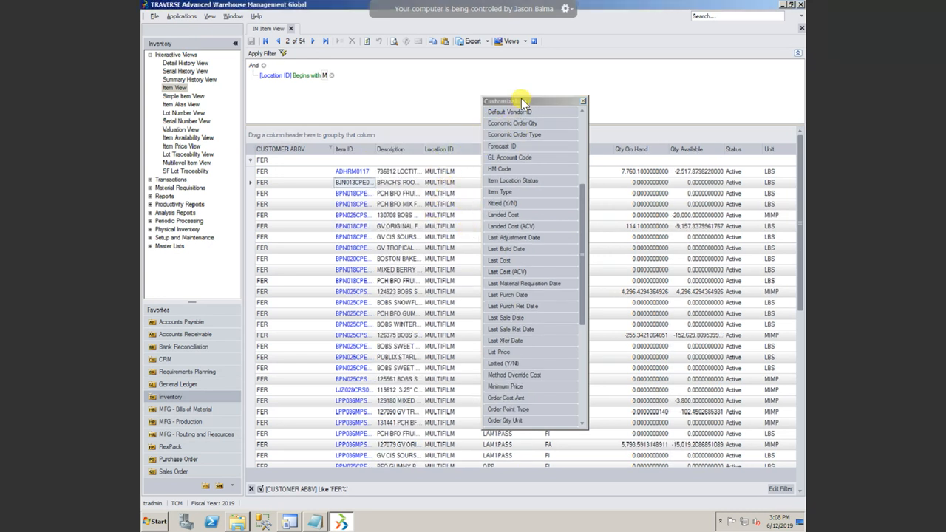
{"action": "left_click_drag", "start_coordinate": [521, 101], "coordinate": [344, 108]}
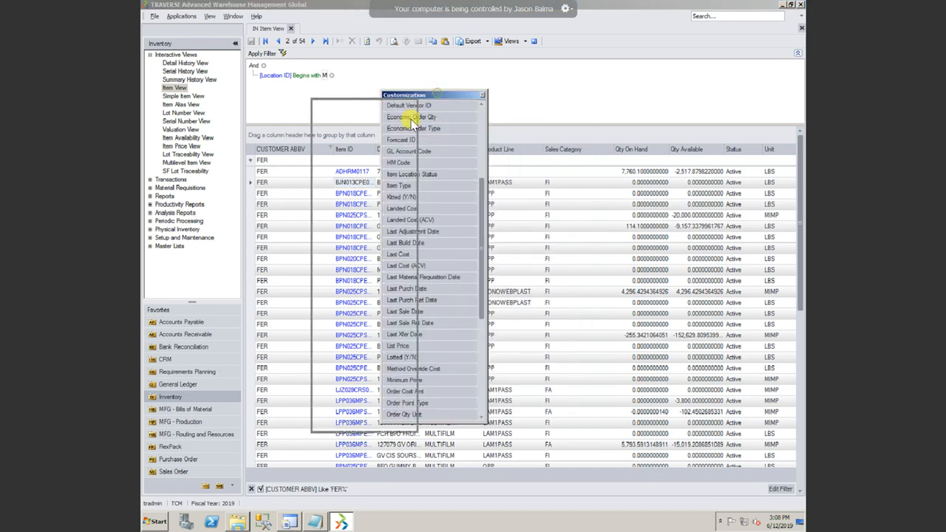
{"action": "left_click_drag", "start_coordinate": [459, 157], "coordinate": [332, 296]}
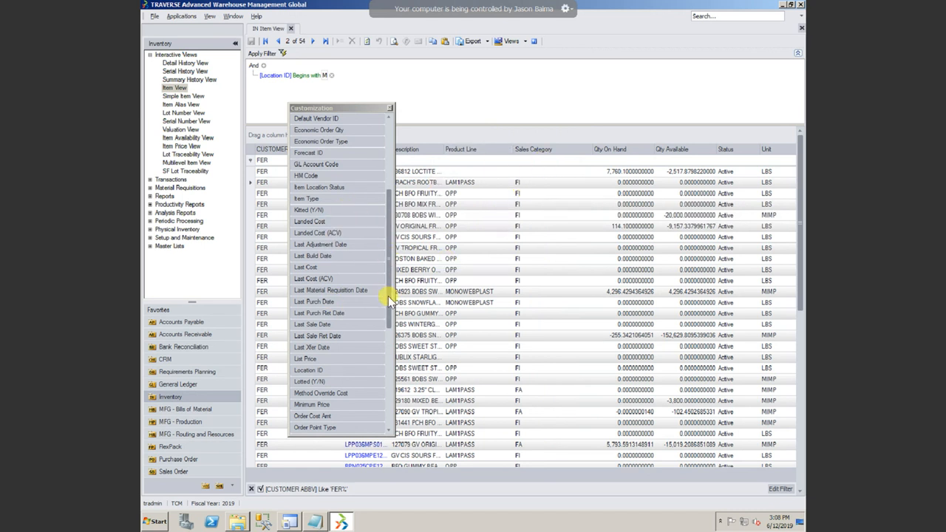
Step: Add the PRODUCT ABBV column to the grid between Product Line and Sales Category
{"action": "left_click", "coordinate": [390, 431]}
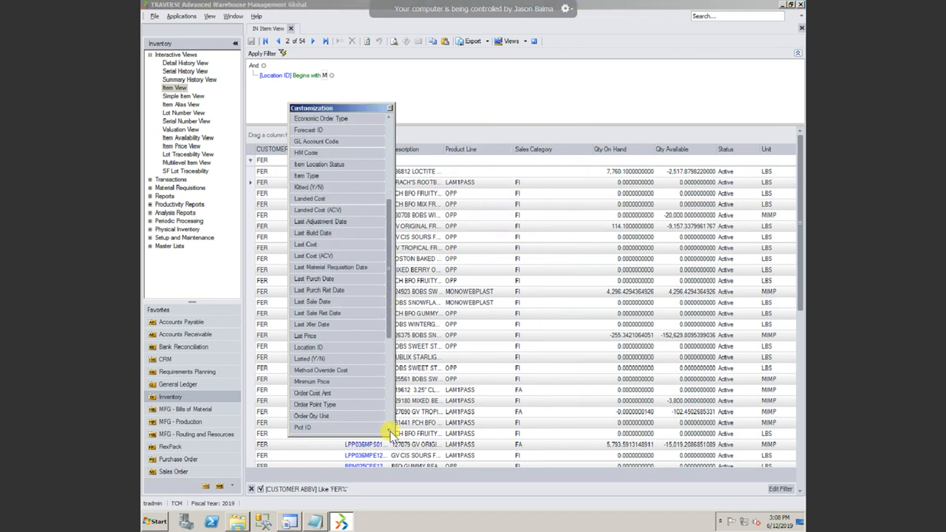
{"action": "left_click", "coordinate": [390, 430]}
{"action": "left_click", "coordinate": [390, 431]}
{"action": "left_click_drag", "start_coordinate": [354, 407], "coordinate": [510, 176]}
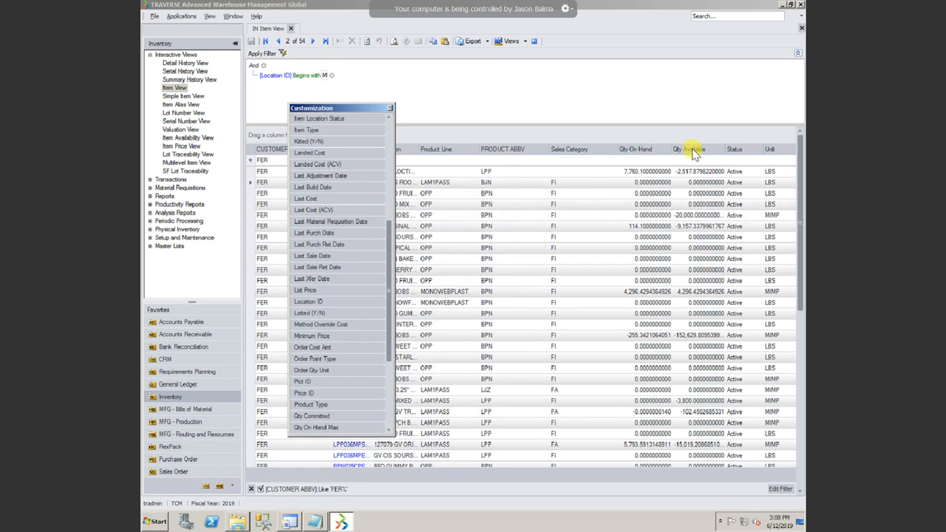
Step: Remove the Status column and move the Unit column directly after Product Line
{"action": "left_click", "coordinate": [737, 152]}
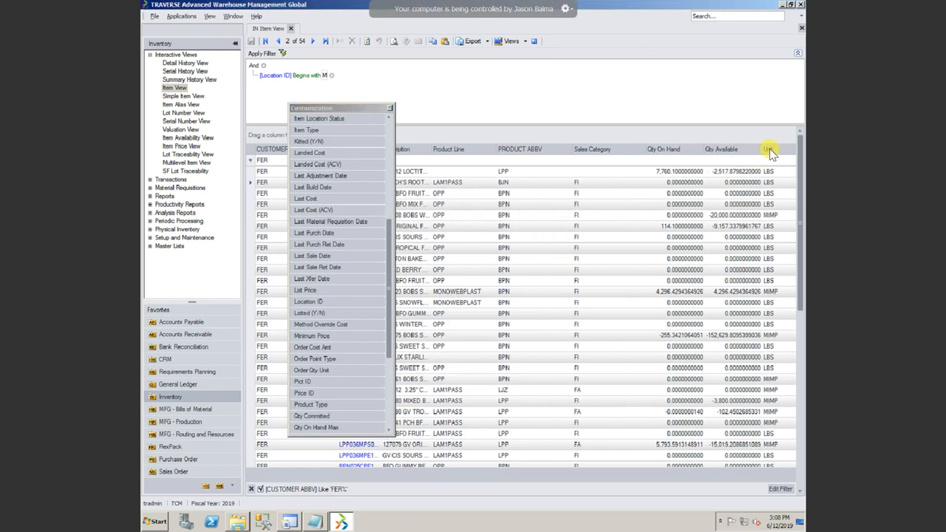
{"action": "mouse_move", "coordinate": [770, 151]}
{"action": "left_mouse_down"}
{"action": "mouse_move", "coordinate": [473, 181]}
{"action": "mouse_move", "coordinate": [477, 161]}
{"action": "left_mouse_up"}
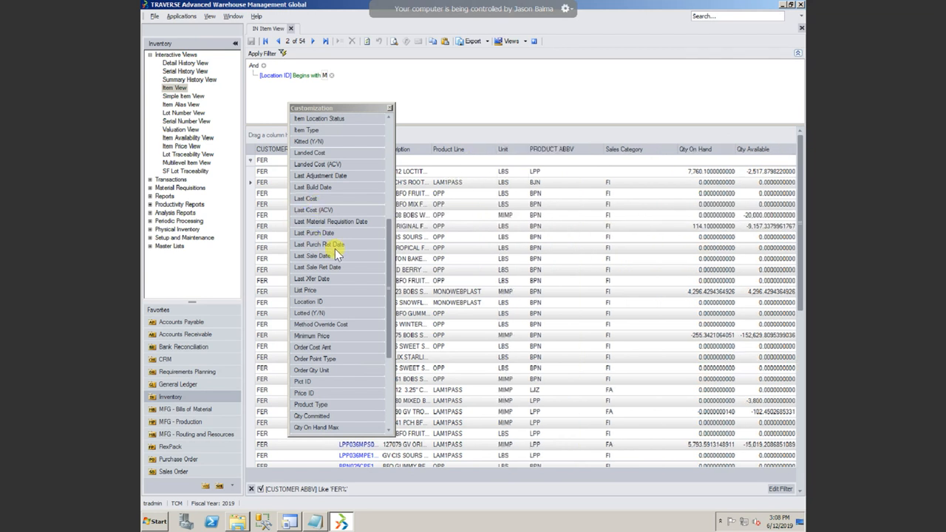
Step: Try to add the Last Cost column to the item grid
{"action": "left_click_drag", "start_coordinate": [304, 199], "coordinate": [372, 508]}
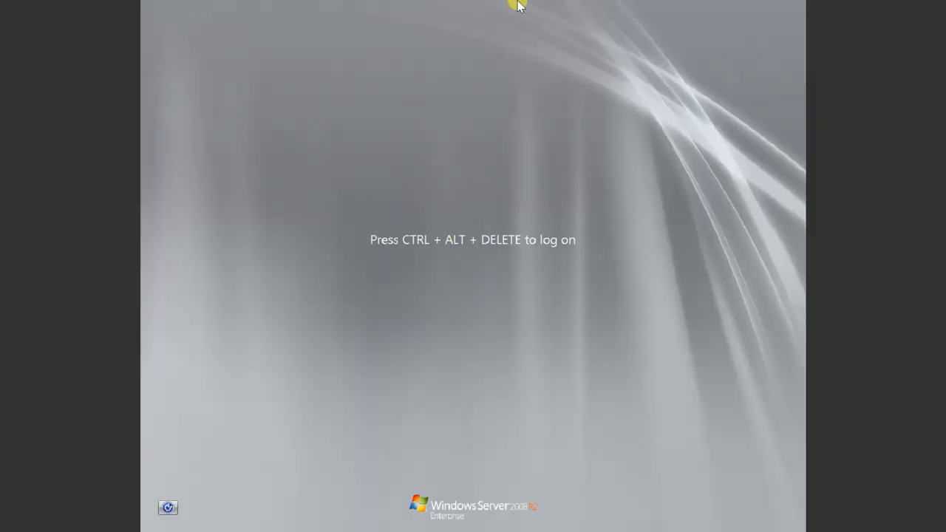
Step: Send Ctrl-Alt-Del to the locked remote machine and sign back in to the logged-on account with its password
{"action": "mouse_move", "coordinate": [489, 9]}
{"action": "mouse_move", "coordinate": [392, 23]}
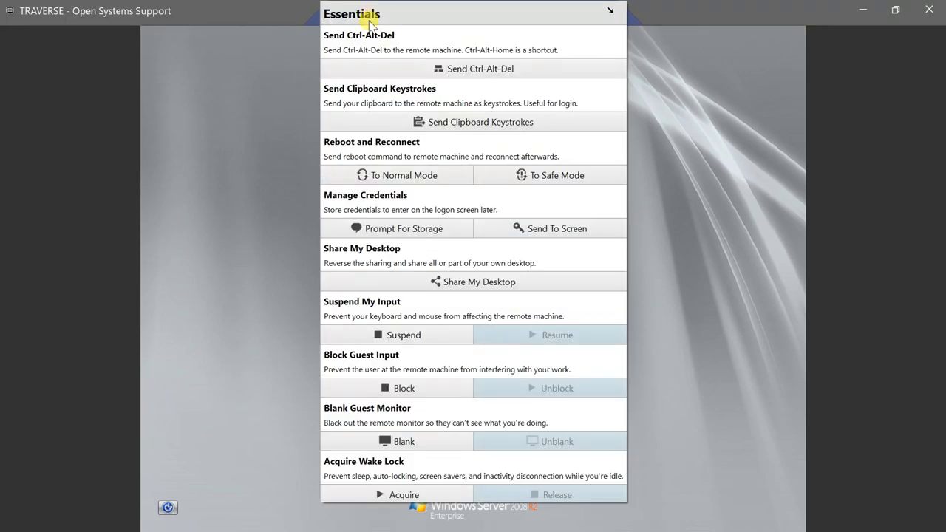
{"action": "left_click", "coordinate": [391, 69]}
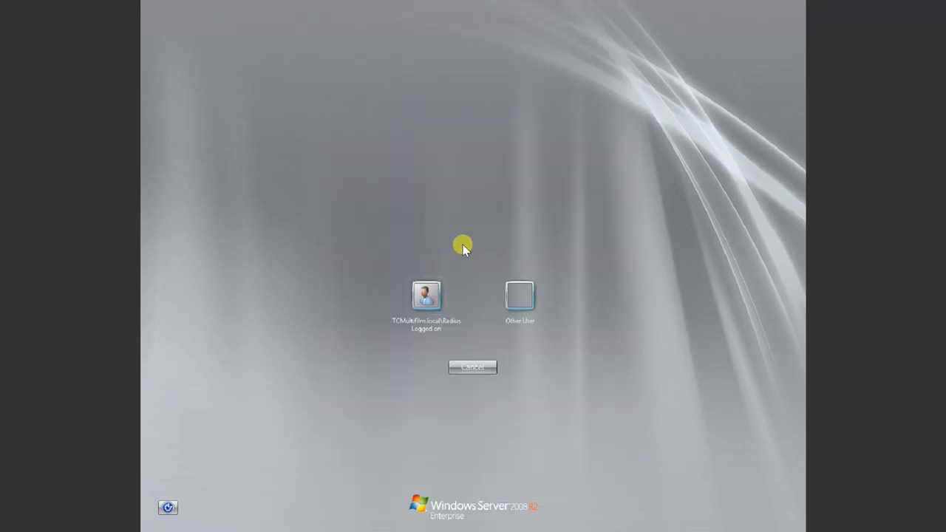
{"action": "left_click", "coordinate": [423, 294]}
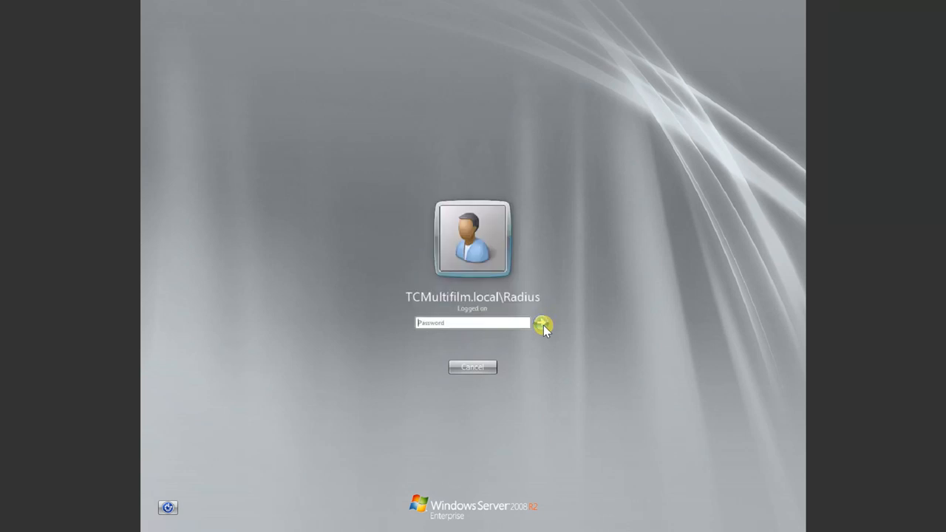
{"action": "type", "text": "•••••••••"}
{"action": "left_click", "coordinate": [543, 325]}
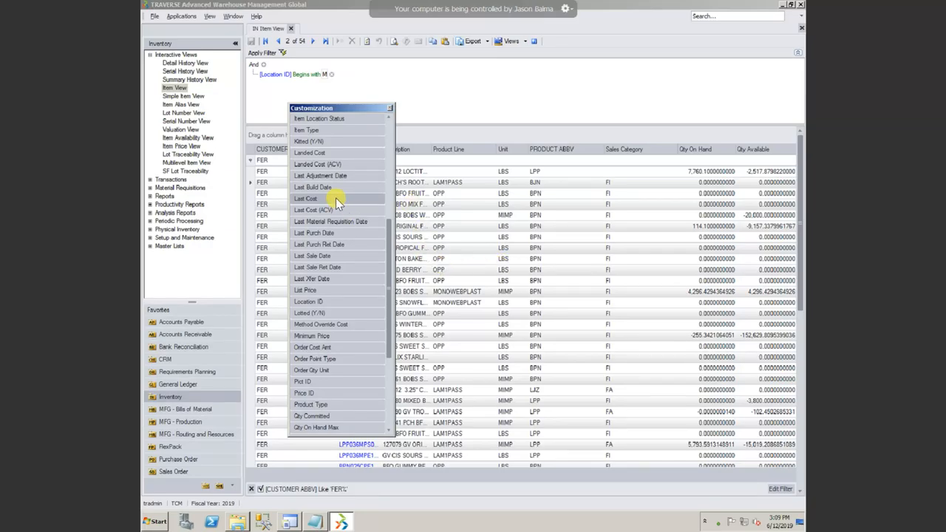
Step: Add the Last Cost column between Qty On Hand and Qty Available
{"action": "left_click_drag", "start_coordinate": [338, 202], "coordinate": [726, 152]}
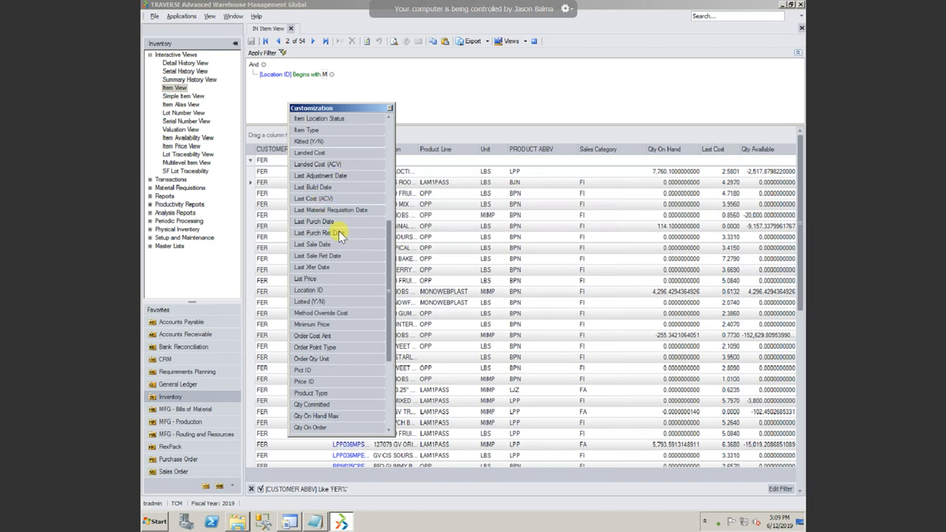
{"action": "left_click_drag", "start_coordinate": [392, 265], "coordinate": [376, 143]}
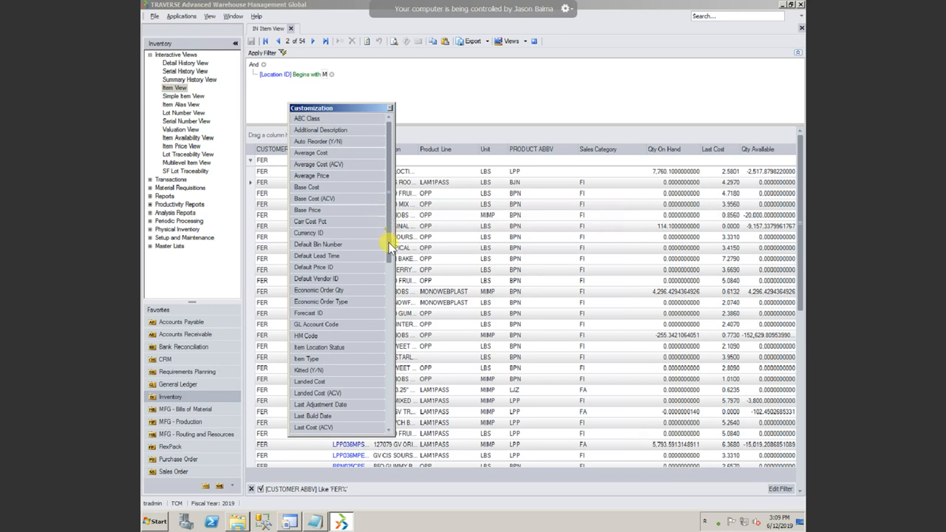
Step: Add the Standard Cost column directly after Last Cost and move Qty Available to directly after Qty On Hand
{"action": "left_click_drag", "start_coordinate": [389, 244], "coordinate": [387, 315]}
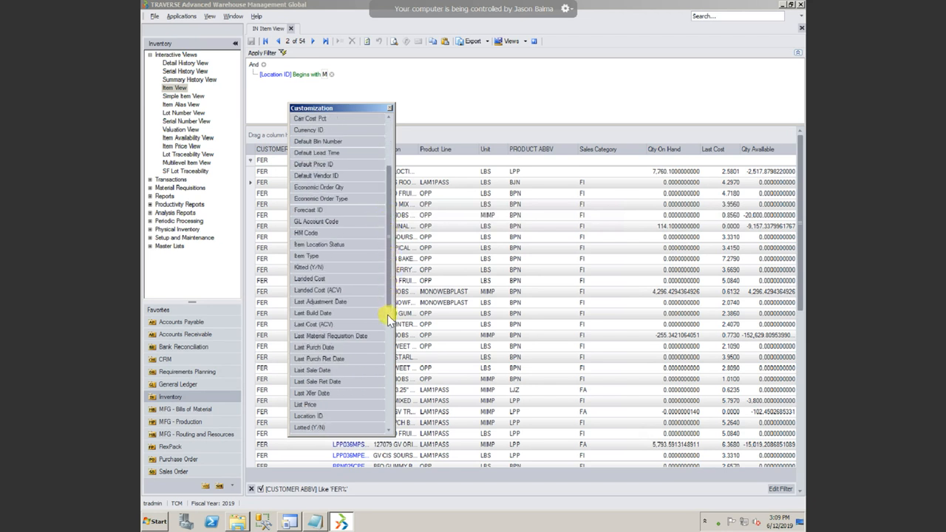
{"action": "scroll", "coordinate": [387, 315], "scroll_direction": "down", "scroll_amount": 3}
{"action": "scroll", "coordinate": [385, 357], "scroll_direction": "down", "scroll_amount": 3}
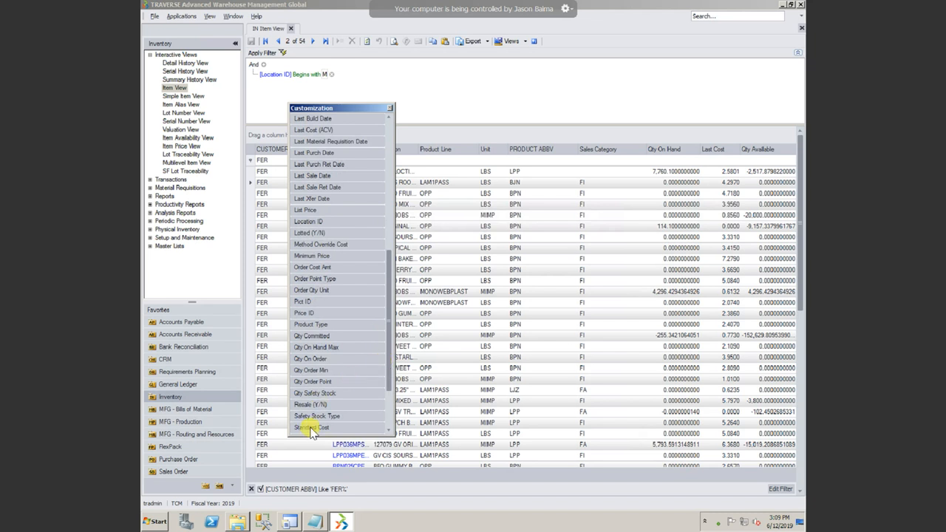
{"action": "mouse_move", "coordinate": [307, 428]}
{"action": "left_mouse_down"}
{"action": "mouse_move", "coordinate": [736, 169]}
{"action": "mouse_move", "coordinate": [754, 190]}
{"action": "mouse_move", "coordinate": [751, 221]}
{"action": "left_mouse_up"}
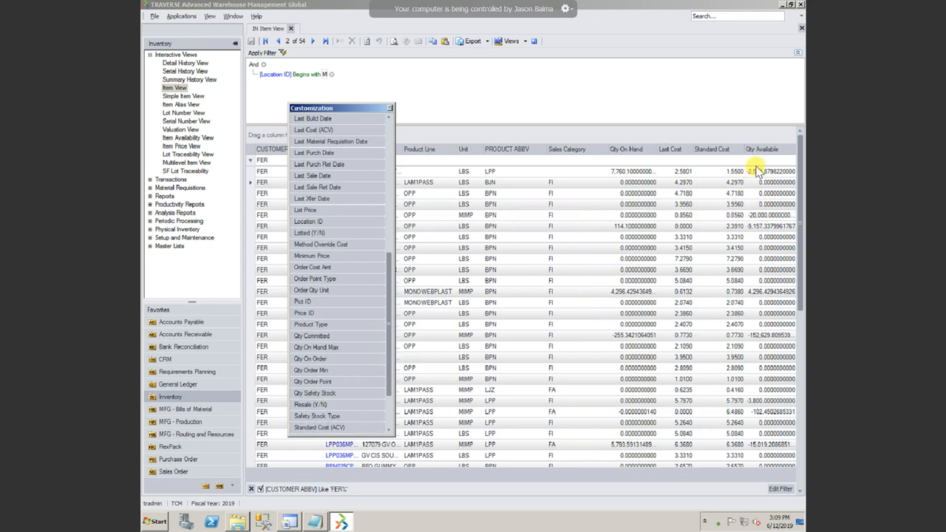
{"action": "left_click_drag", "start_coordinate": [755, 157], "coordinate": [655, 151]}
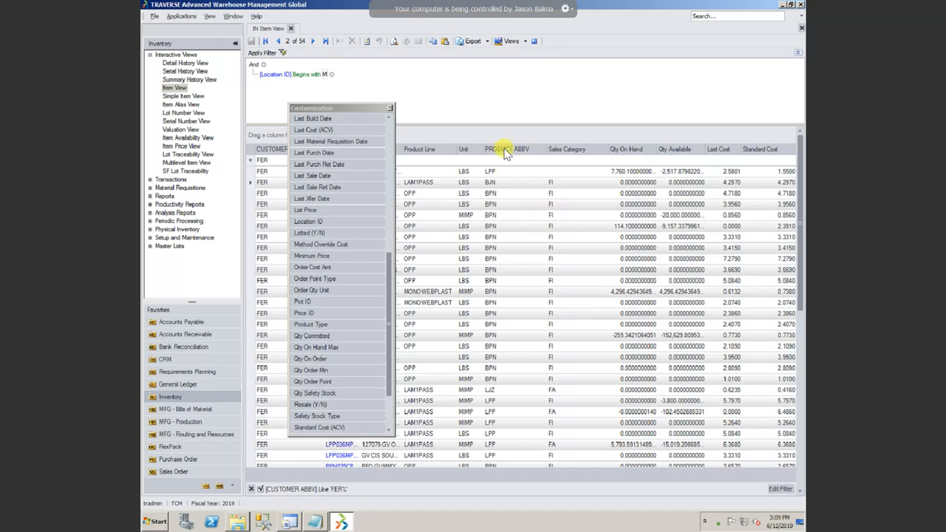
{"action": "left_click", "coordinate": [391, 110]}
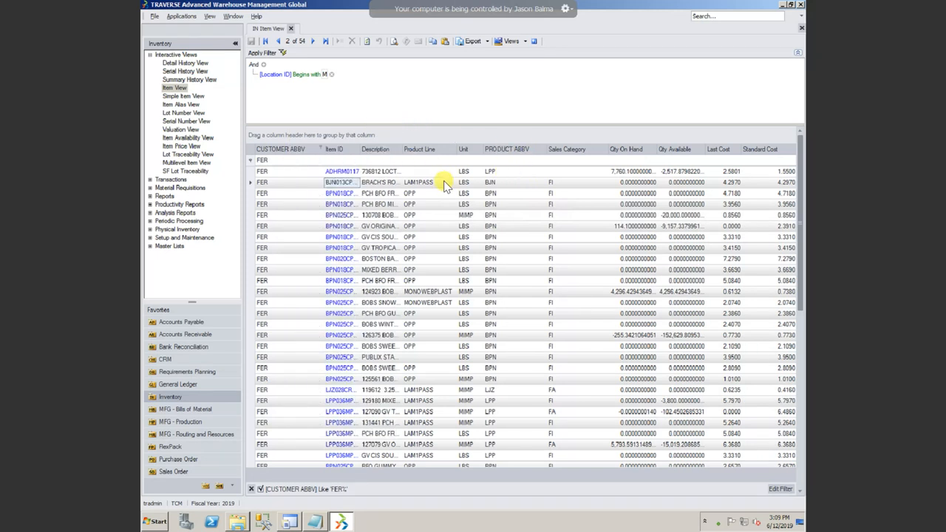
Step: Remove the Product Line and Sales Category columns and best-fit the width of all remaining columns
{"action": "left_click_drag", "start_coordinate": [422, 153], "coordinate": [429, 213]}
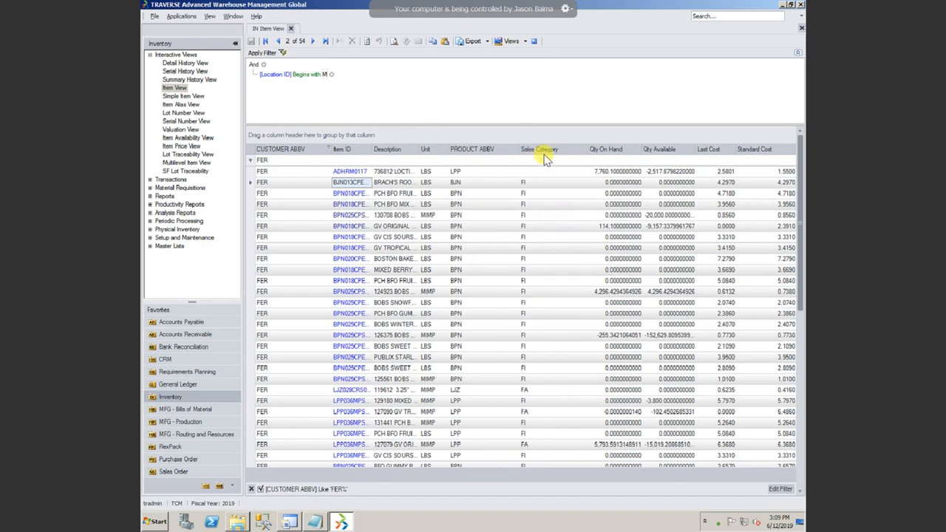
{"action": "left_click_drag", "start_coordinate": [539, 148], "coordinate": [518, 170]}
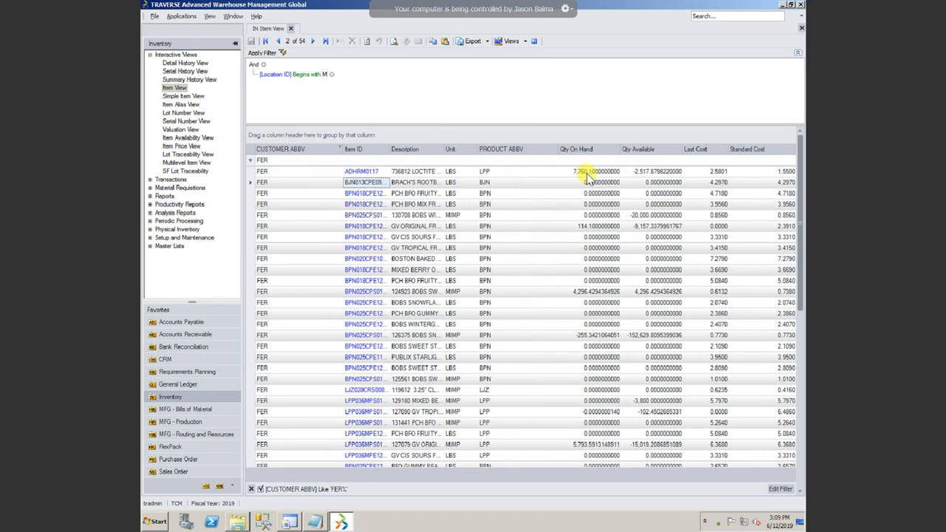
{"action": "right_click", "coordinate": [557, 149]}
{"action": "left_click", "coordinate": [589, 272]}
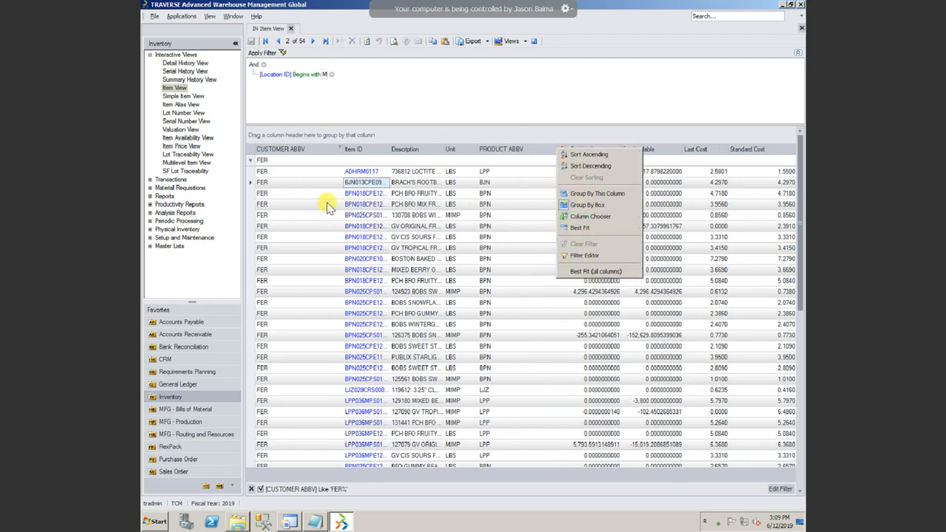
{"action": "left_click", "coordinate": [295, 160]}
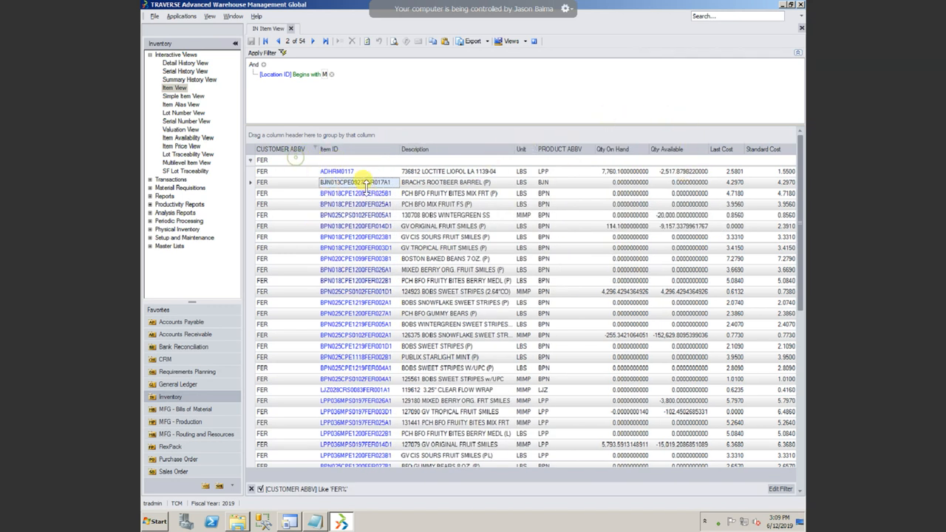
Step: Add a grid filter condition that Qty On Hand is greater than 0 and apply it alongside the customer abbreviation condition
{"action": "right_click", "coordinate": [619, 149]}
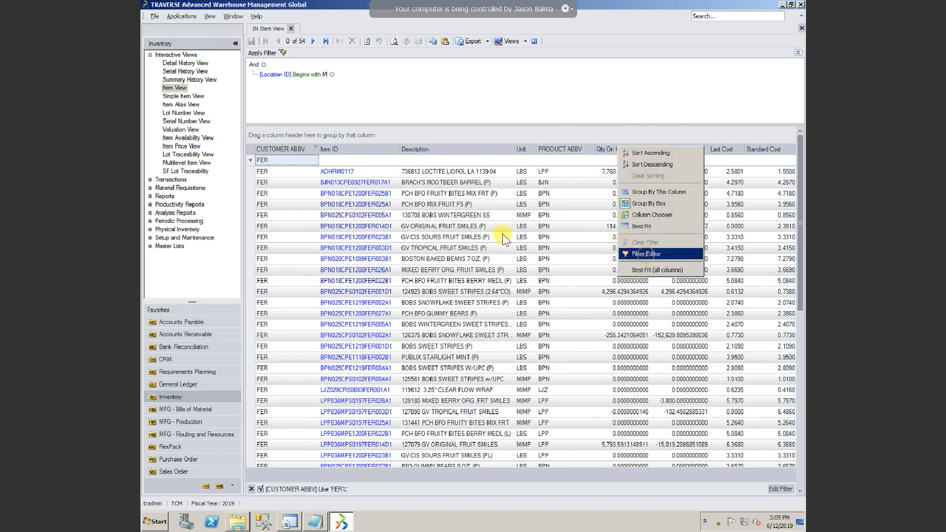
{"action": "left_click", "coordinate": [646, 254]}
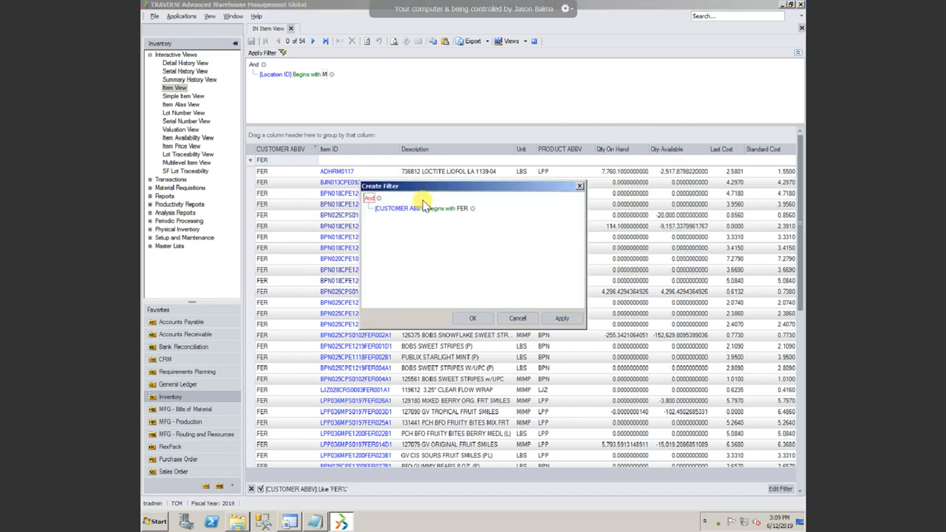
{"action": "left_click", "coordinate": [379, 199]}
{"action": "left_click", "coordinate": [392, 218]}
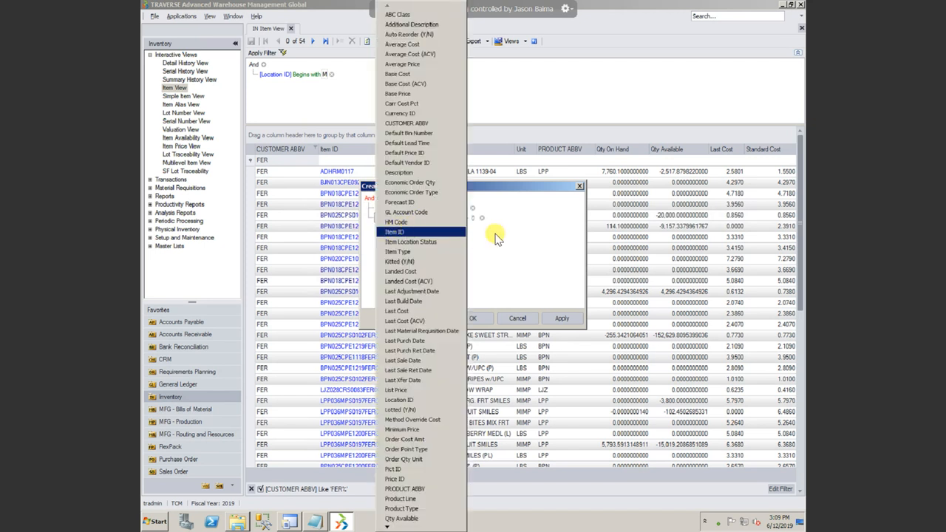
{"action": "left_click", "coordinate": [420, 224]}
{"action": "left_click", "coordinate": [419, 218]}
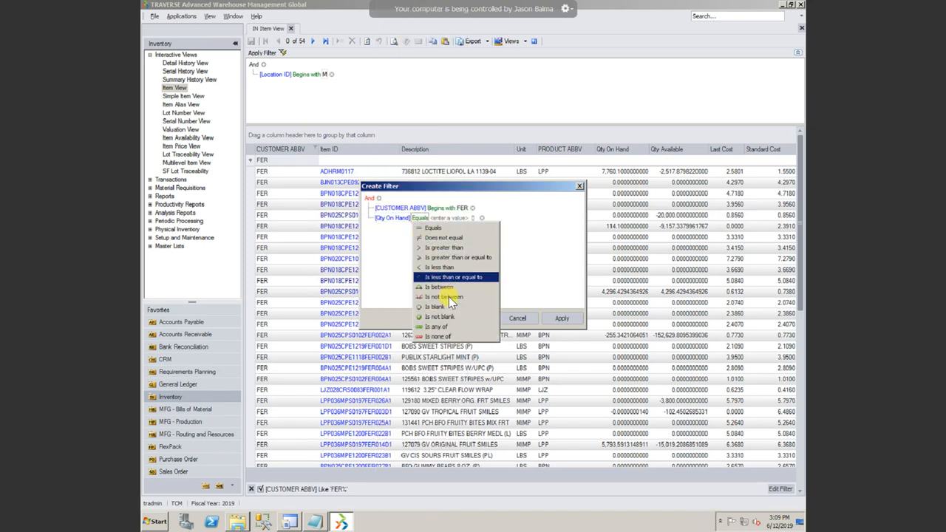
{"action": "left_click", "coordinate": [442, 247]}
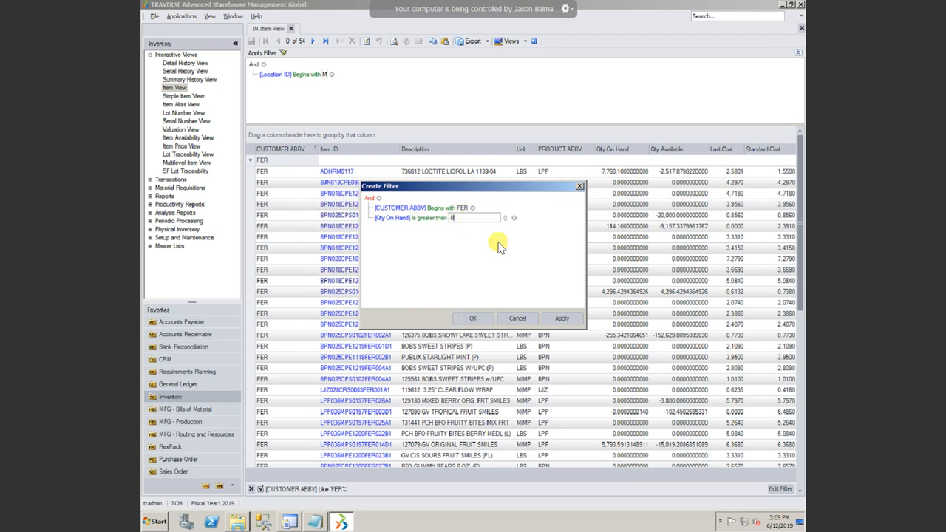
{"action": "left_click", "coordinate": [562, 318]}
{"action": "left_click", "coordinate": [487, 322]}
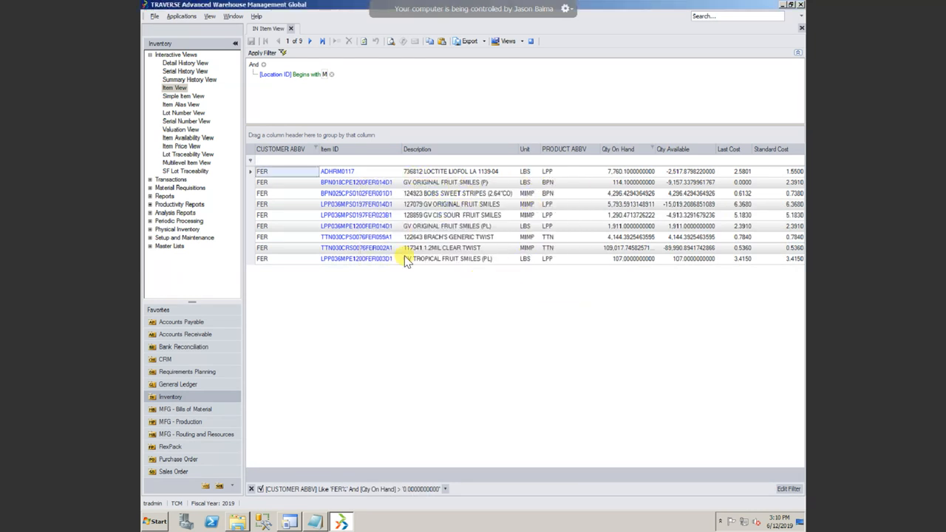
Step: Add the Product Type column between Description and Unit in the item grid
{"action": "right_click", "coordinate": [460, 151]}
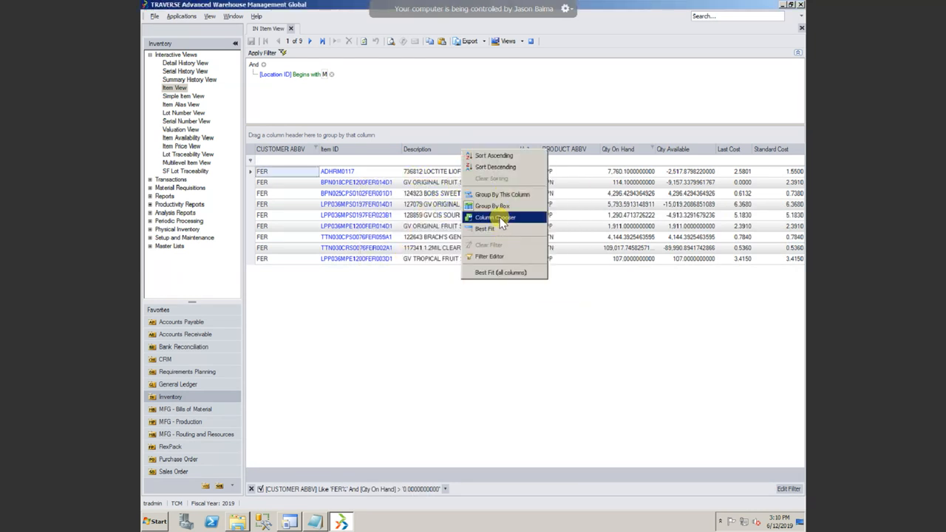
{"action": "left_click", "coordinate": [495, 218]}
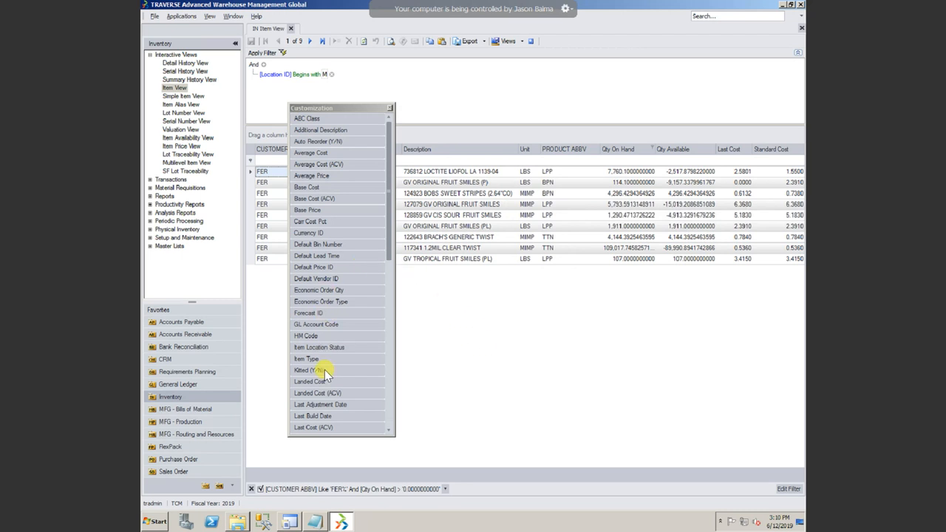
{"action": "scroll", "coordinate": [388, 280], "scroll_direction": "down", "scroll_amount": 4}
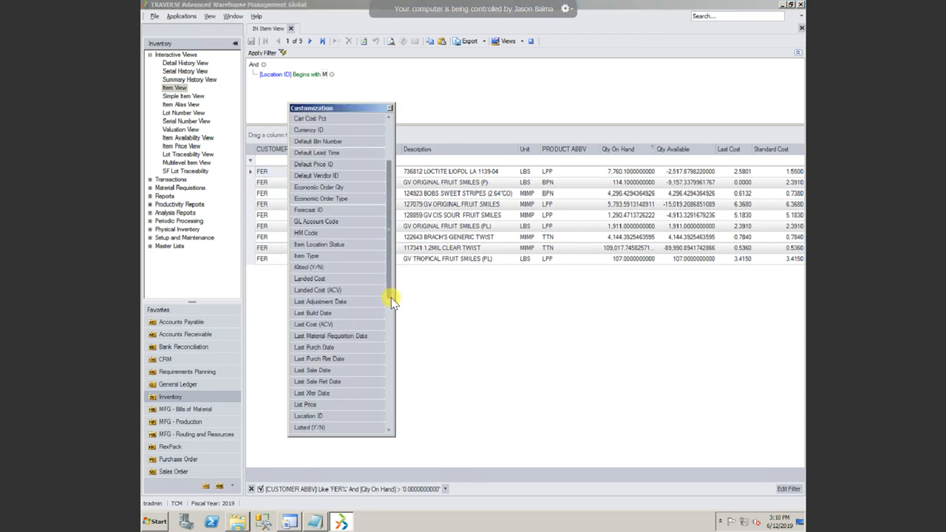
{"action": "scroll", "coordinate": [377, 340], "scroll_direction": "down", "scroll_amount": 2}
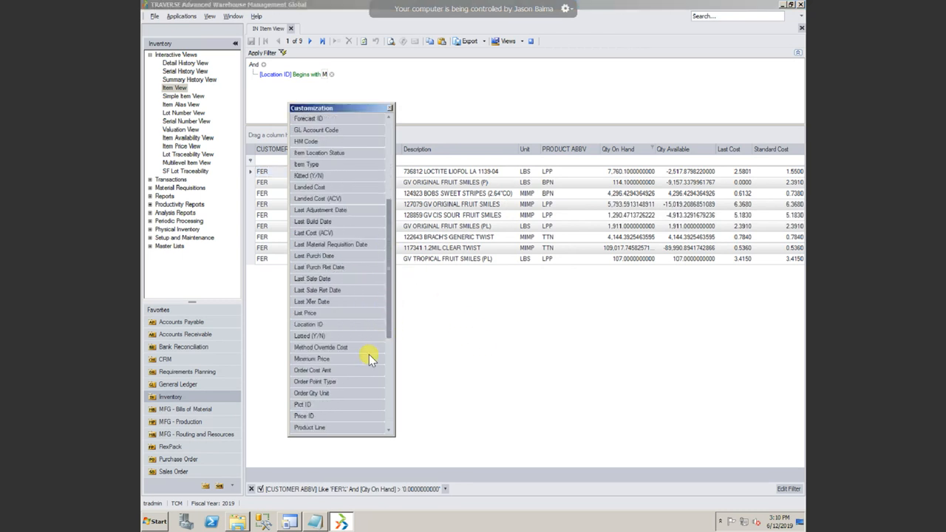
{"action": "scroll", "coordinate": [328, 432], "scroll_direction": "down", "scroll_amount": 2}
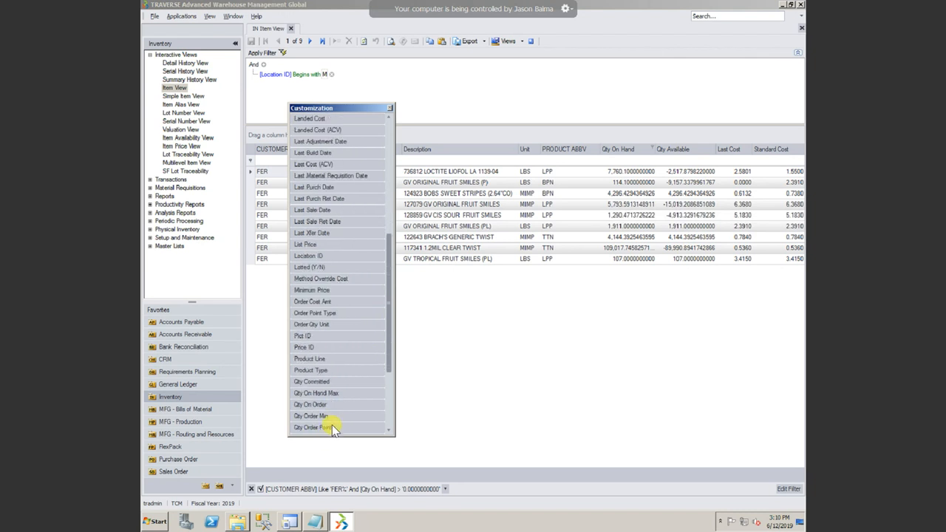
{"action": "left_click_drag", "start_coordinate": [333, 372], "coordinate": [481, 161]}
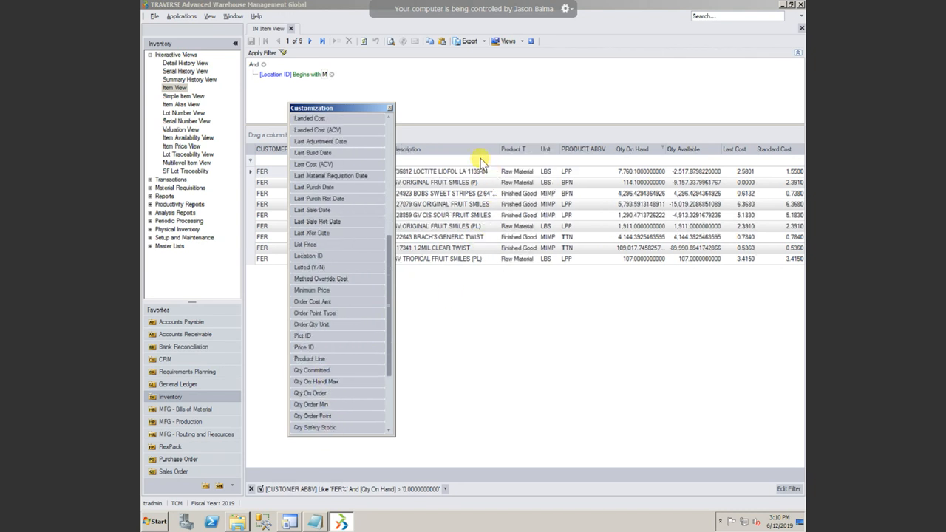
{"action": "left_click", "coordinate": [389, 108]}
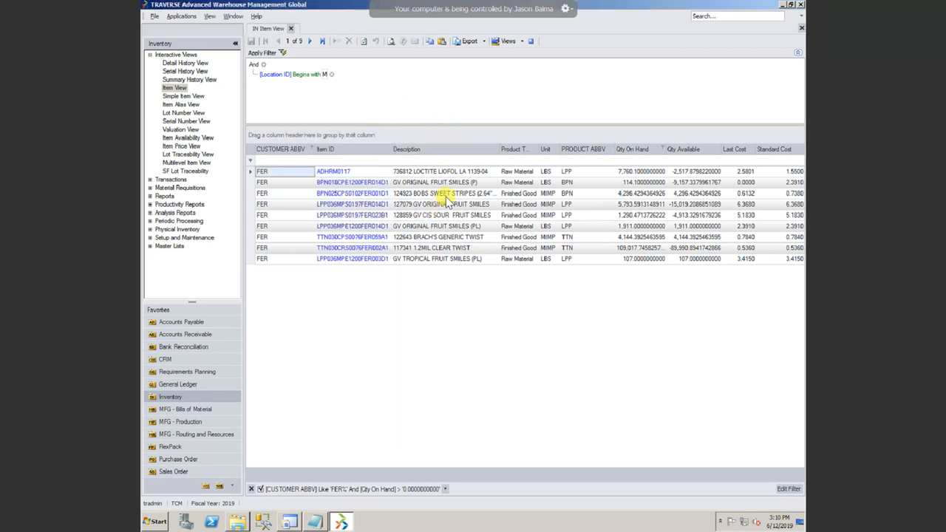
Step: Add the GL Account Code column between Description and Product Type
{"action": "right_click", "coordinate": [516, 149]}
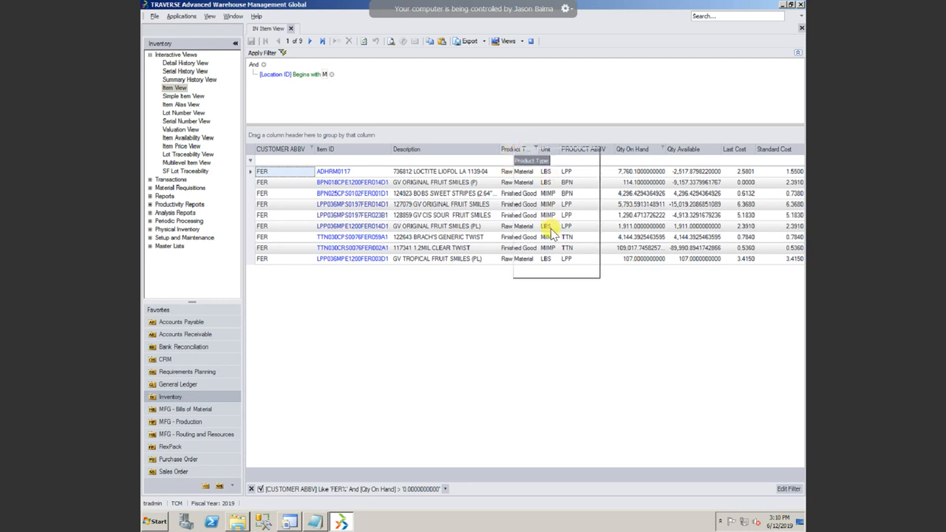
{"action": "left_click", "coordinate": [547, 216]}
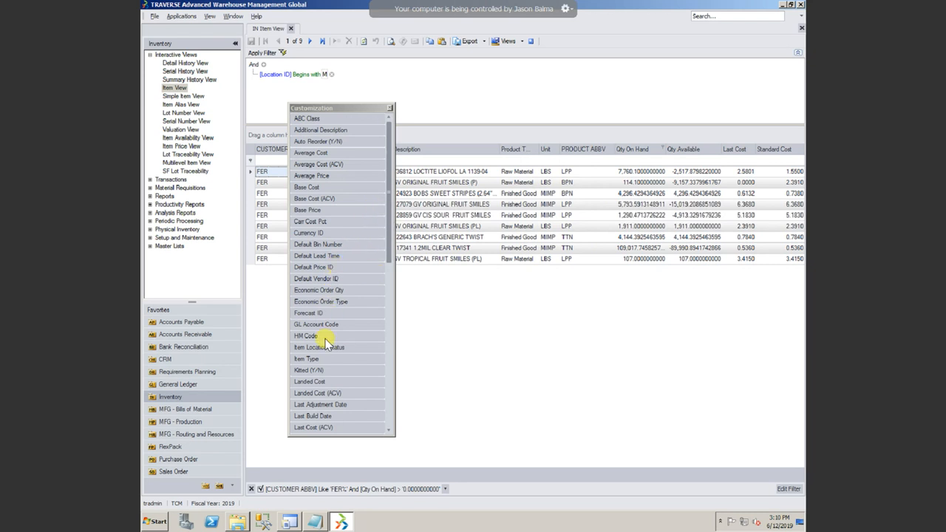
{"action": "left_click_drag", "start_coordinate": [318, 323], "coordinate": [492, 155]}
{"action": "left_click", "coordinate": [390, 111]}
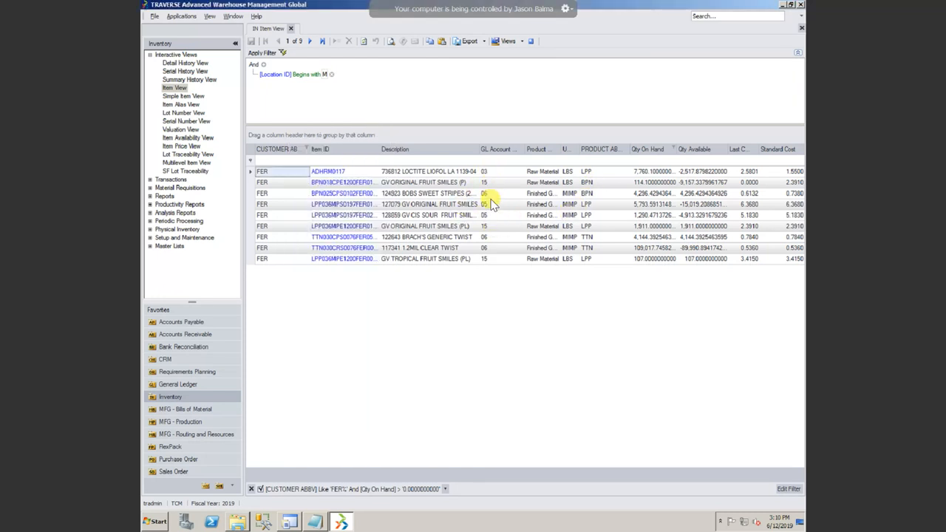
Step: Add a grid filter condition that GL Account Code is any of 05 and 06, and apply it
{"action": "right_click", "coordinate": [506, 153]}
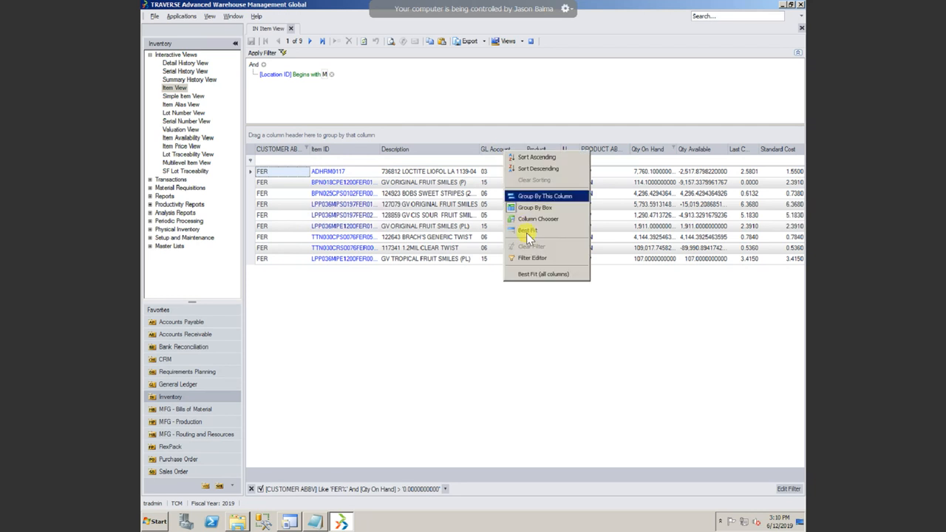
{"action": "left_click", "coordinate": [529, 258]}
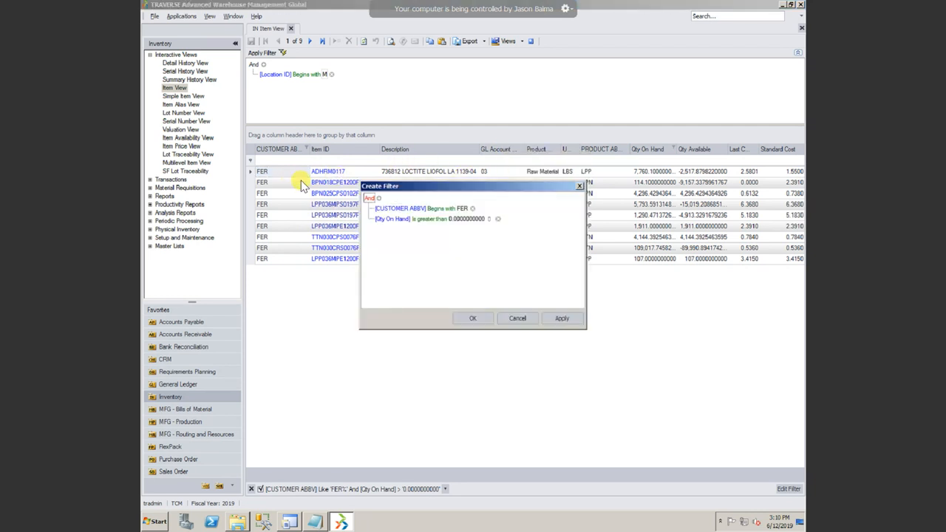
{"action": "left_click", "coordinate": [378, 198]}
{"action": "left_click", "coordinate": [439, 228]}
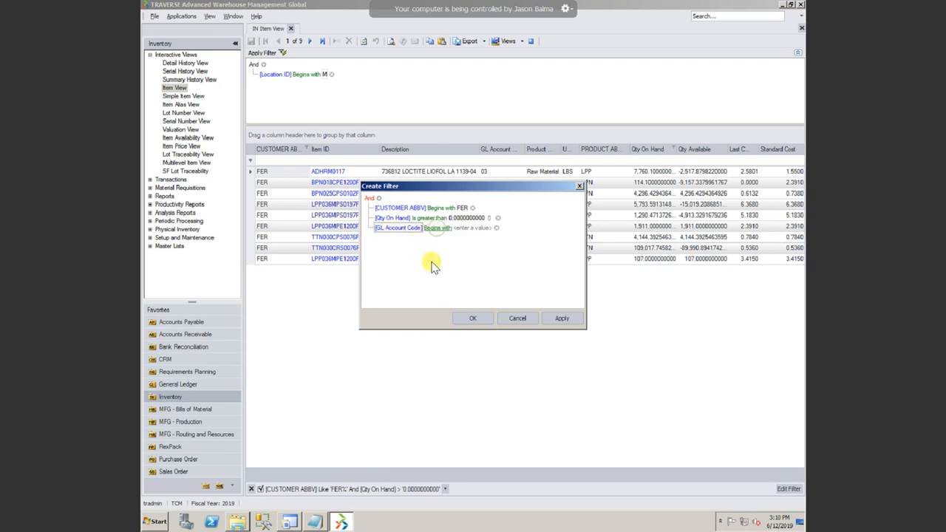
{"action": "left_click", "coordinate": [447, 395]}
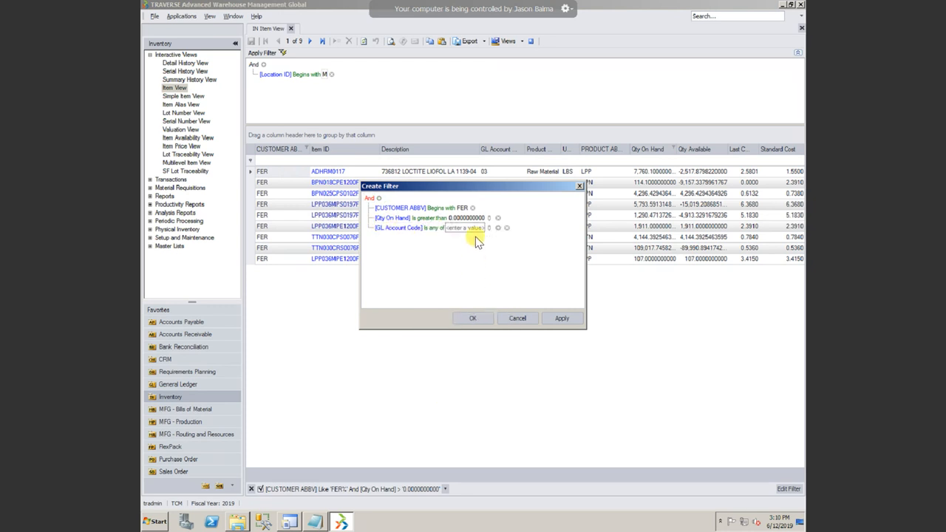
{"action": "left_click", "coordinate": [470, 228]}
{"action": "left_click", "coordinate": [502, 227]}
{"action": "left_click", "coordinate": [466, 228]}
{"action": "left_click", "coordinate": [476, 228]}
{"action": "left_click", "coordinate": [506, 265]}
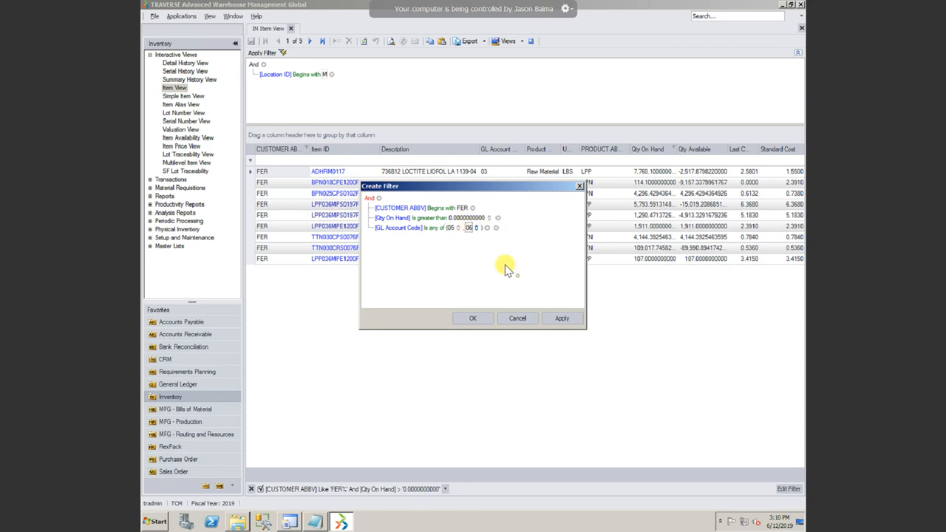
{"action": "left_click", "coordinate": [561, 308]}
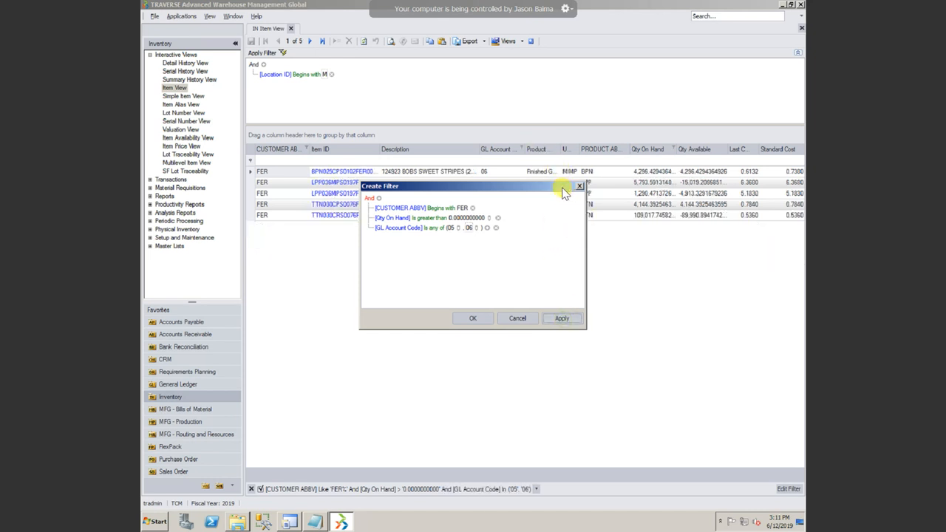
{"action": "left_click", "coordinate": [476, 318]}
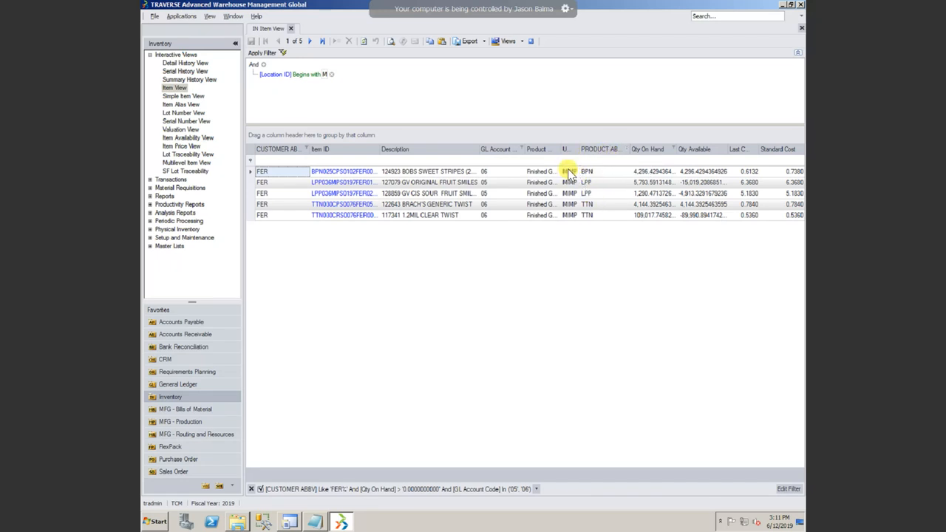
Step: Remove the Product Type and GL Account Code columns from the item grid
{"action": "left_click_drag", "start_coordinate": [538, 153], "coordinate": [534, 207]}
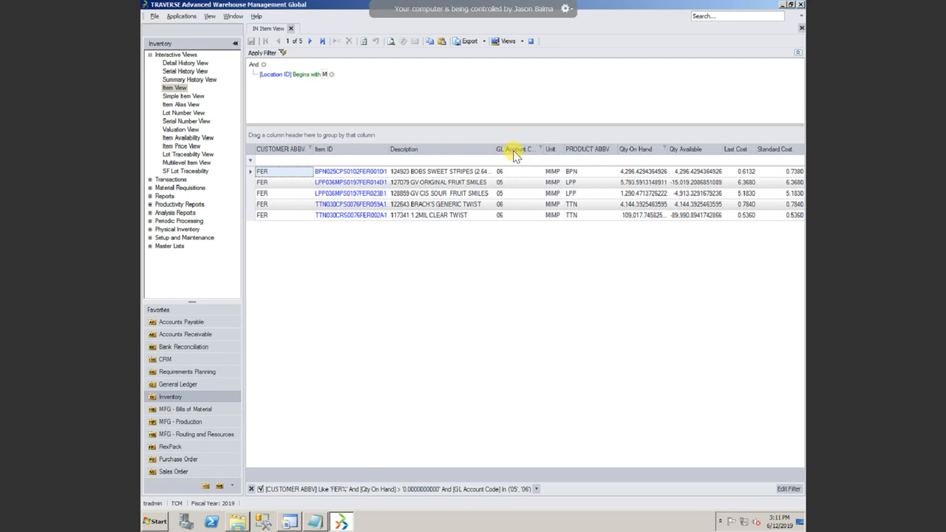
{"action": "left_click_drag", "start_coordinate": [515, 156], "coordinate": [519, 196]}
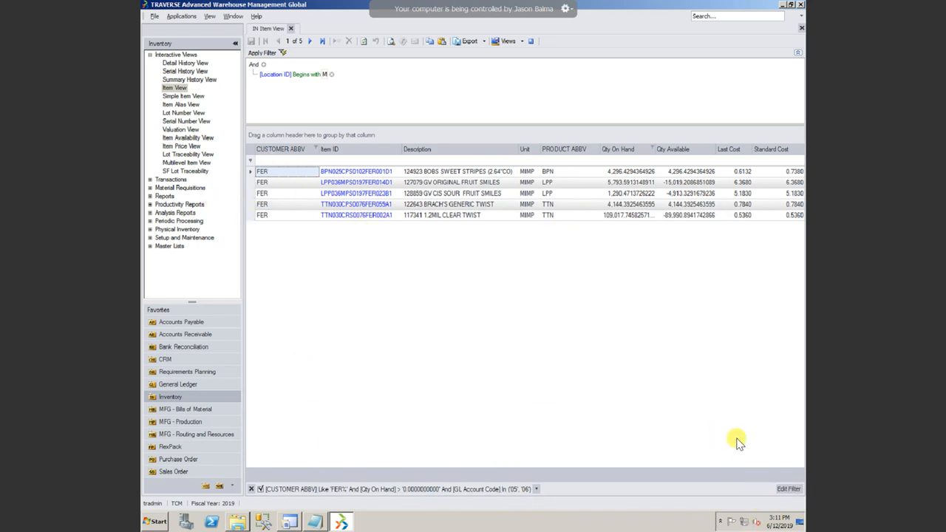
Step: Remove the CUSTOMER ABBV condition from the grid filter, keeping the Qty On Hand and GL Account Code conditions
{"action": "left_click", "coordinate": [789, 489]}
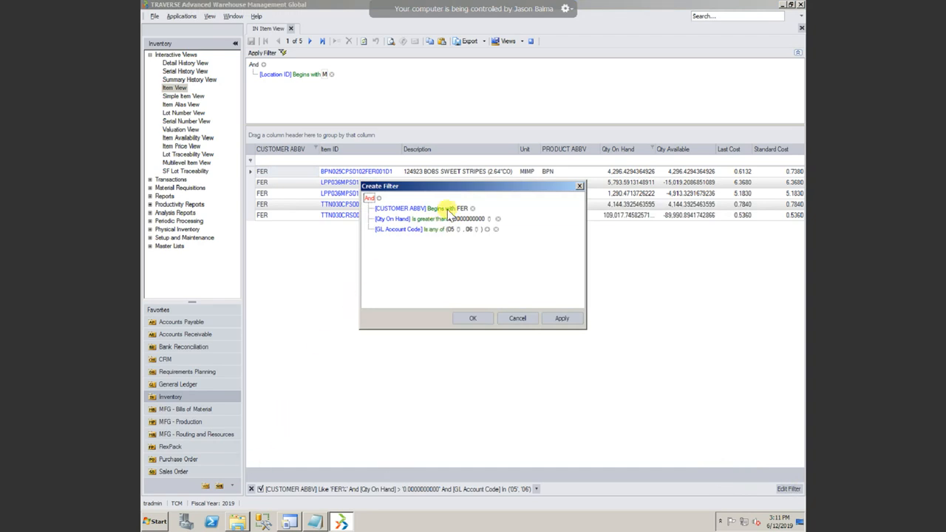
{"action": "mouse_move", "coordinate": [710, 15]}
{"action": "left_click_drag", "start_coordinate": [709, 17], "coordinate": [559, 13]}
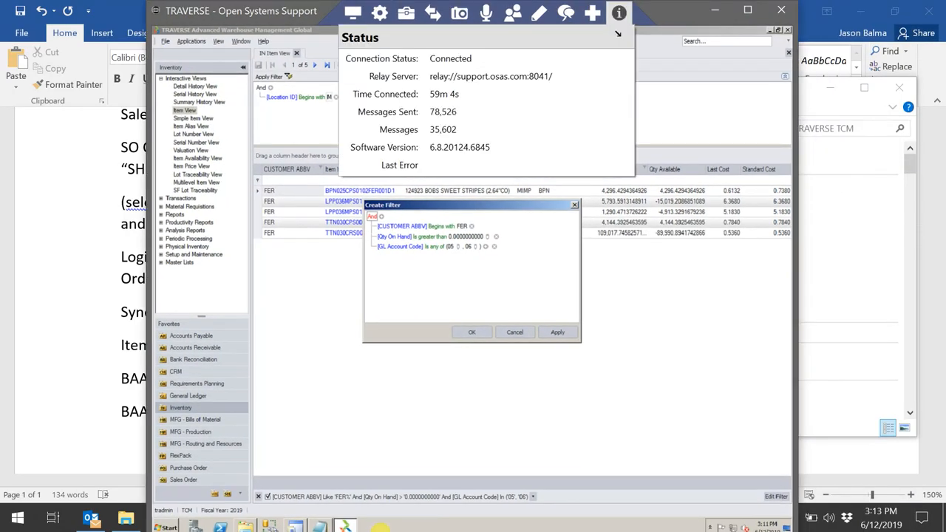
{"action": "mouse_move", "coordinate": [354, 13]}
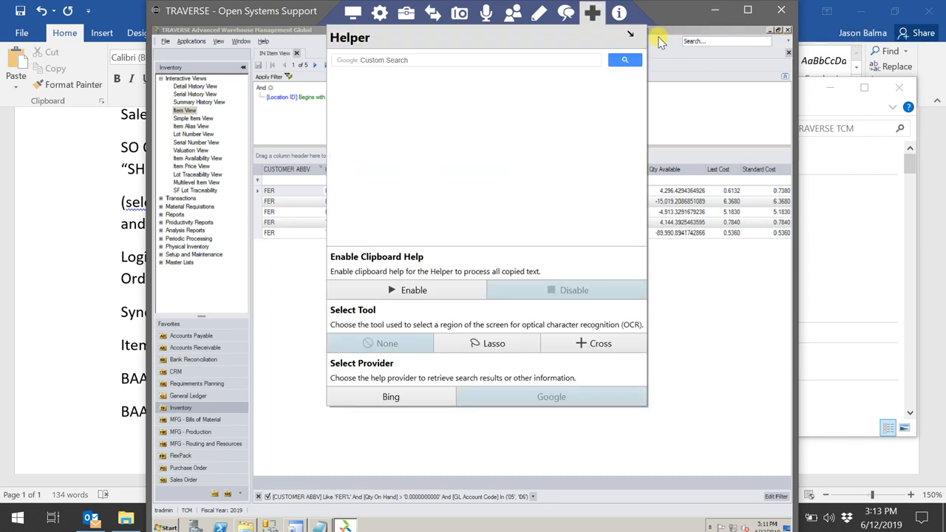
{"action": "left_click", "coordinate": [767, 11]}
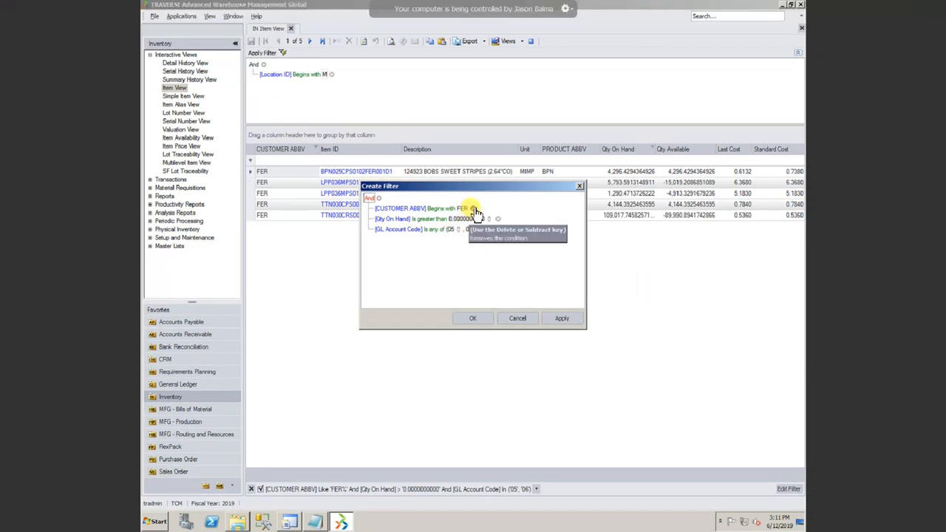
{"action": "left_click", "coordinate": [471, 210]}
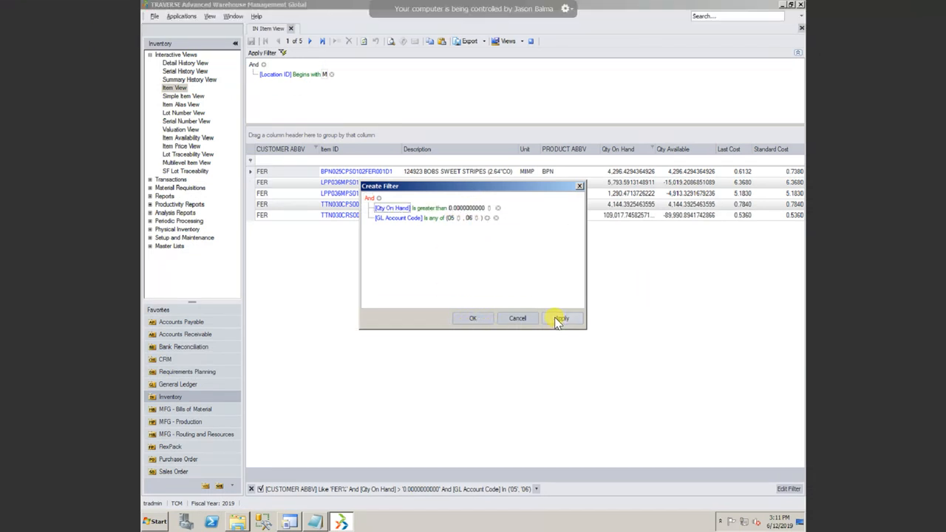
{"action": "left_click", "coordinate": [473, 319]}
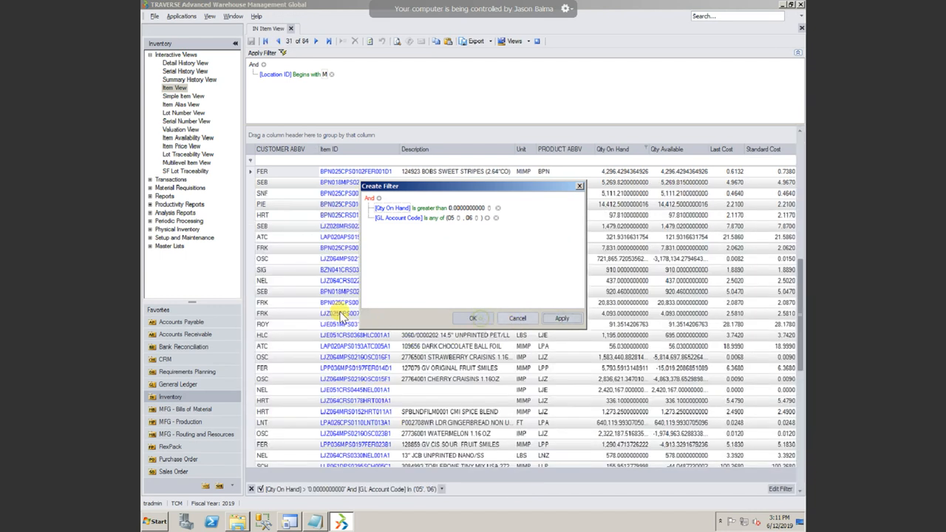
Step: Filter the CUSTOMER ABBV column by OSC, and replace that filter with RUS
{"action": "left_click", "coordinate": [277, 161]}
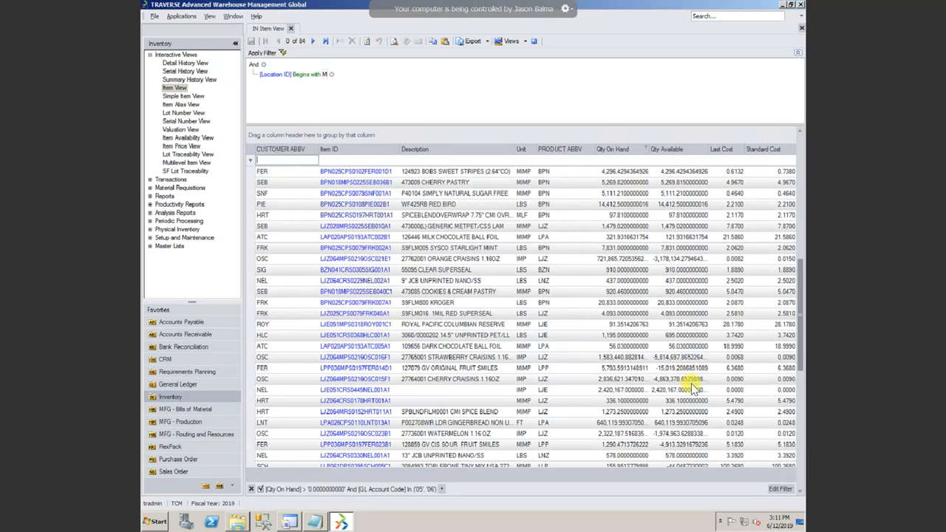
{"action": "type", "text": "OSC"}
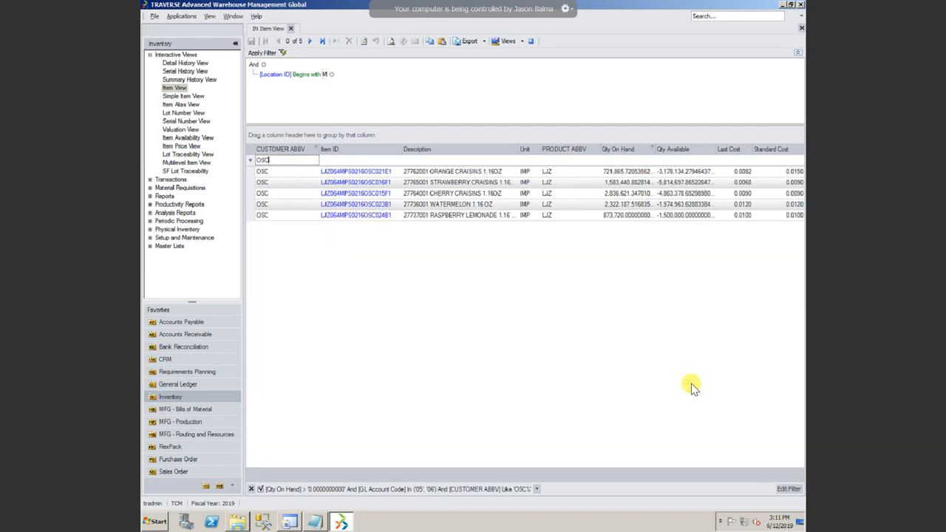
{"action": "key", "text": "BackSpace"}
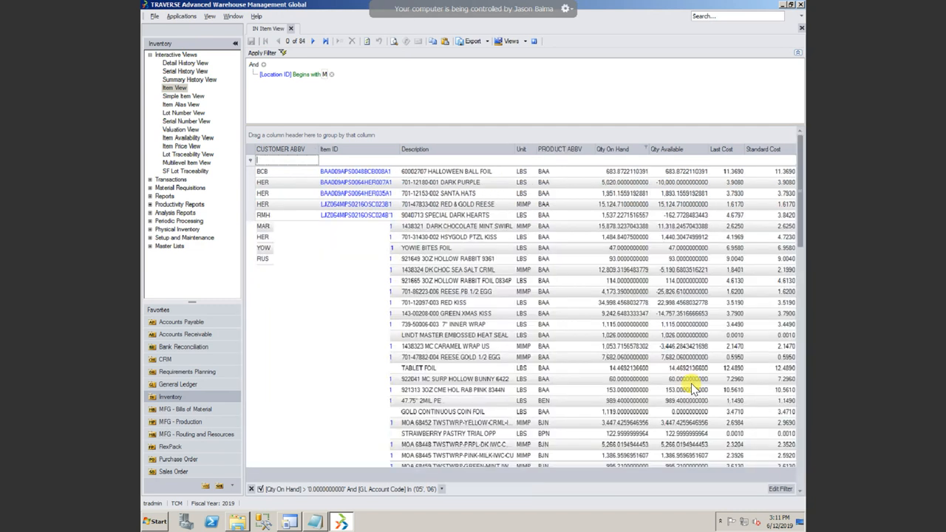
{"action": "type", "text": "RUS"}
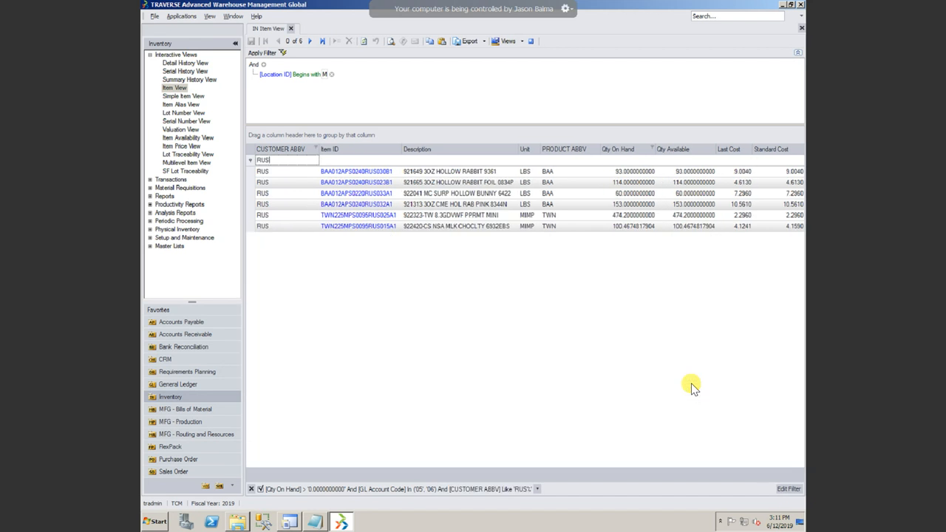
Step: Open a maximized print preview of the filtered item view and scale it to fit 1 page wide
{"action": "left_click", "coordinate": [392, 41]}
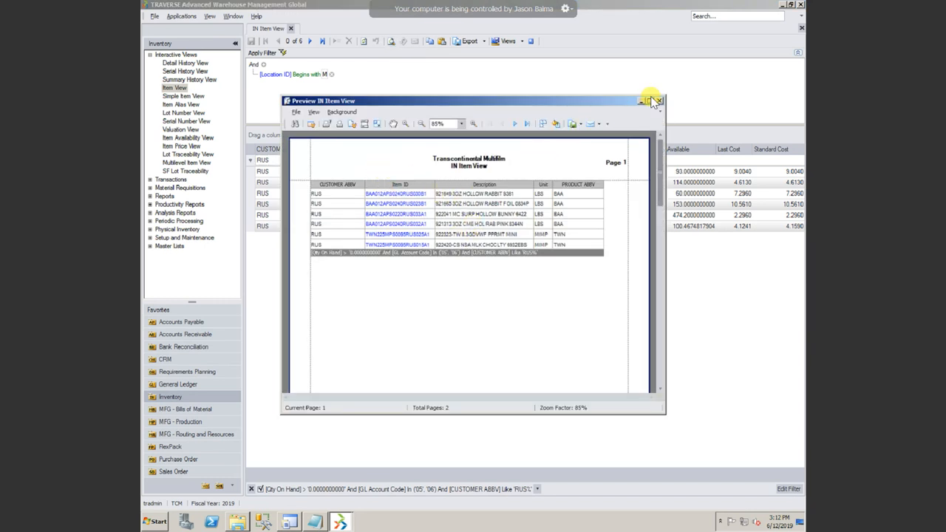
{"action": "left_click", "coordinate": [650, 101]}
{"action": "left_click", "coordinate": [422, 158]}
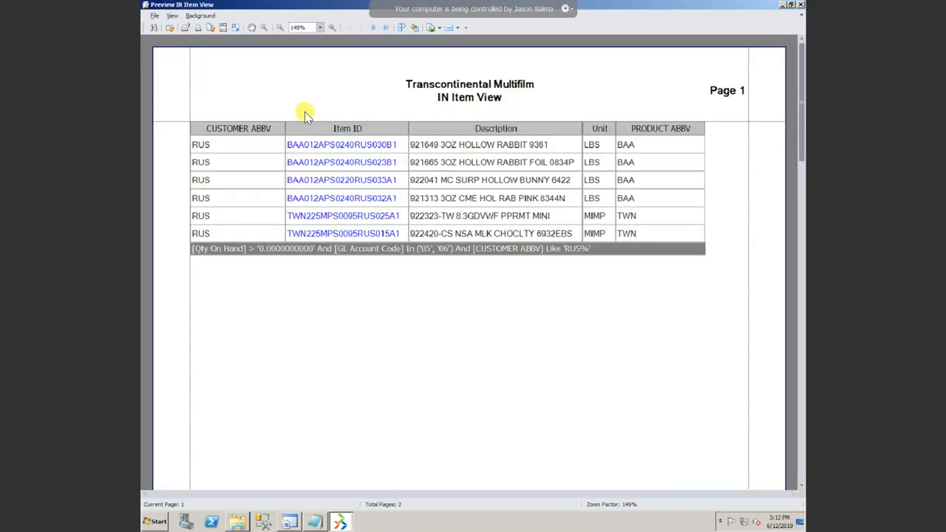
{"action": "left_click", "coordinate": [235, 28]}
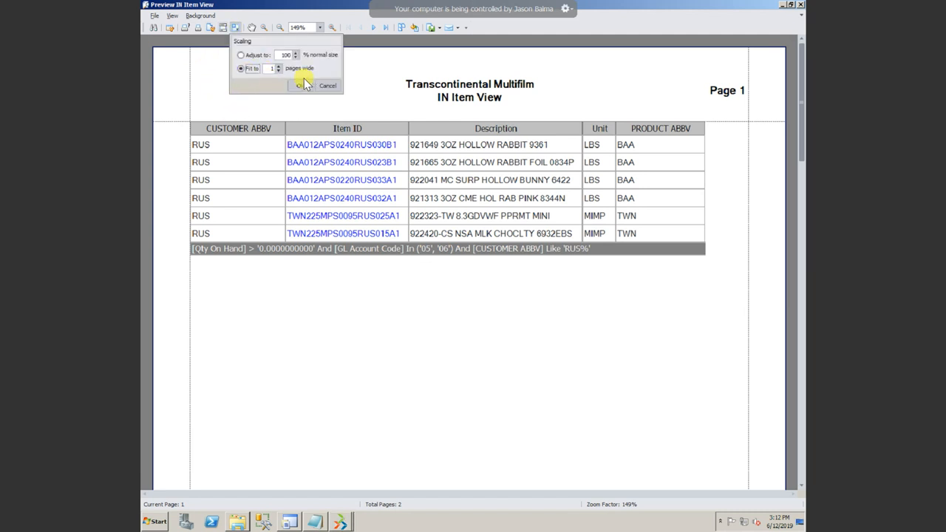
{"action": "left_click", "coordinate": [297, 86]}
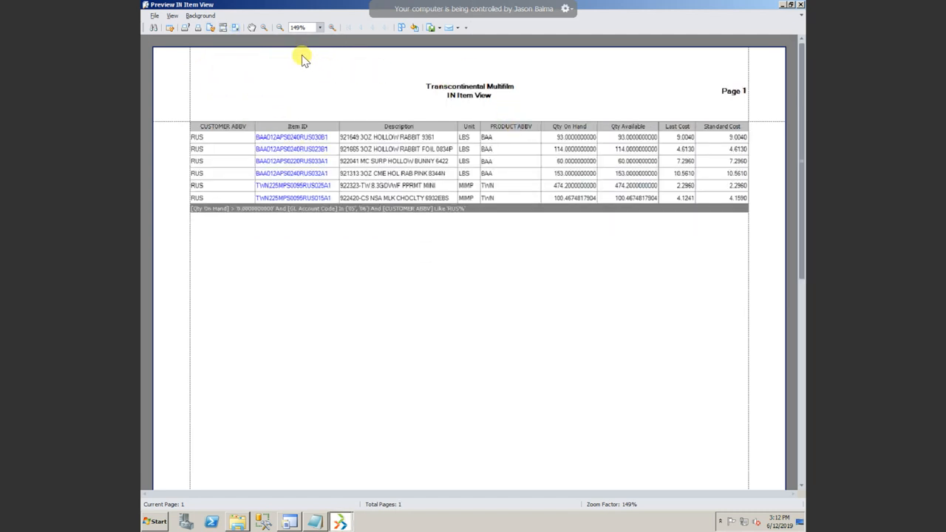
Step: Delete the IN Item View line from the center section of the report header
{"action": "left_click", "coordinate": [223, 27]}
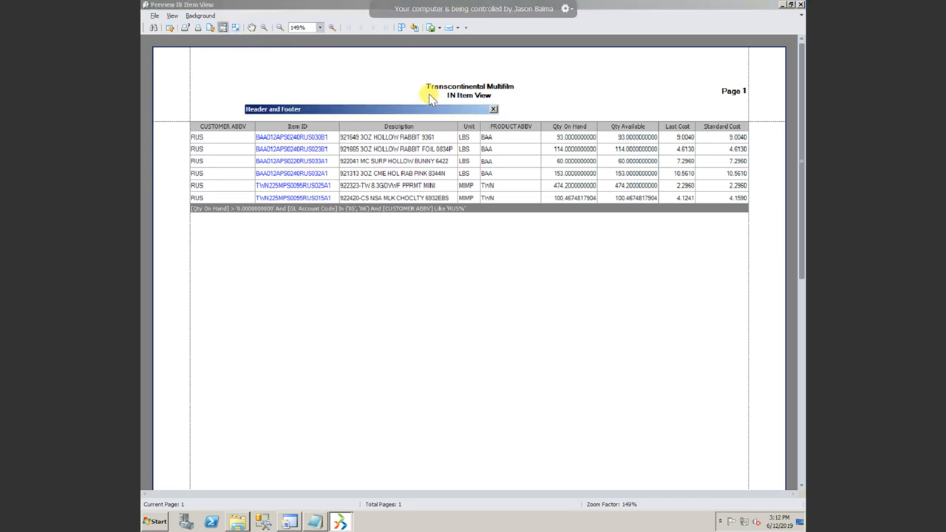
{"action": "left_click_drag", "start_coordinate": [399, 159], "coordinate": [356, 160]}
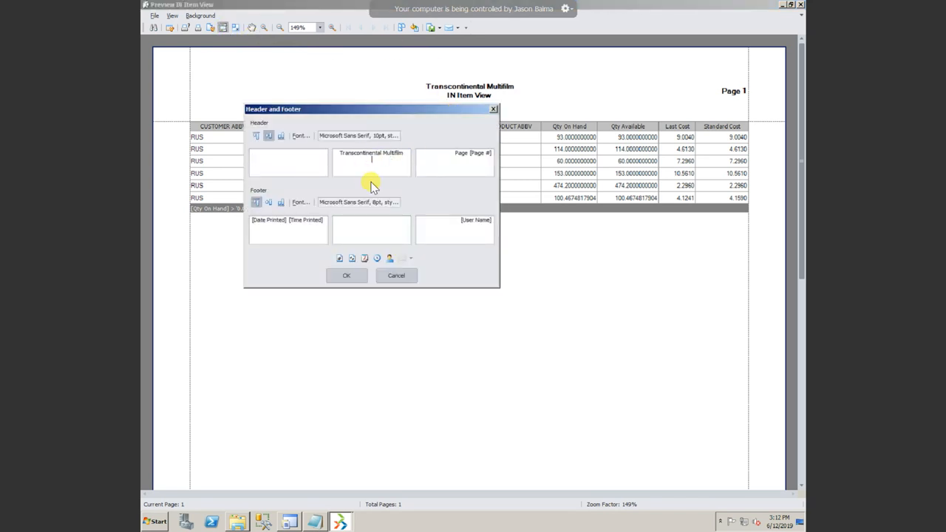
{"action": "left_click", "coordinate": [347, 275]}
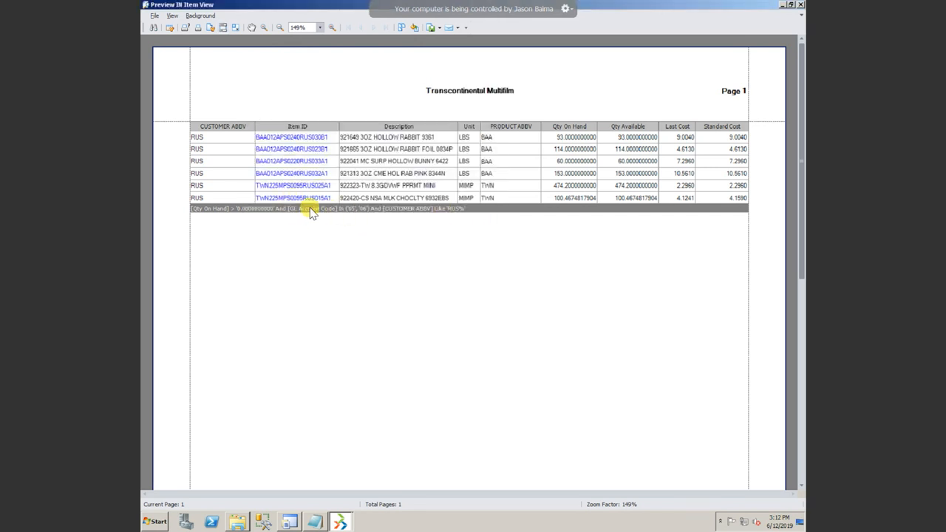
Step: Turn off FilterInfo in the report's print settings so the filter text is not printed
{"action": "left_click", "coordinate": [169, 29]}
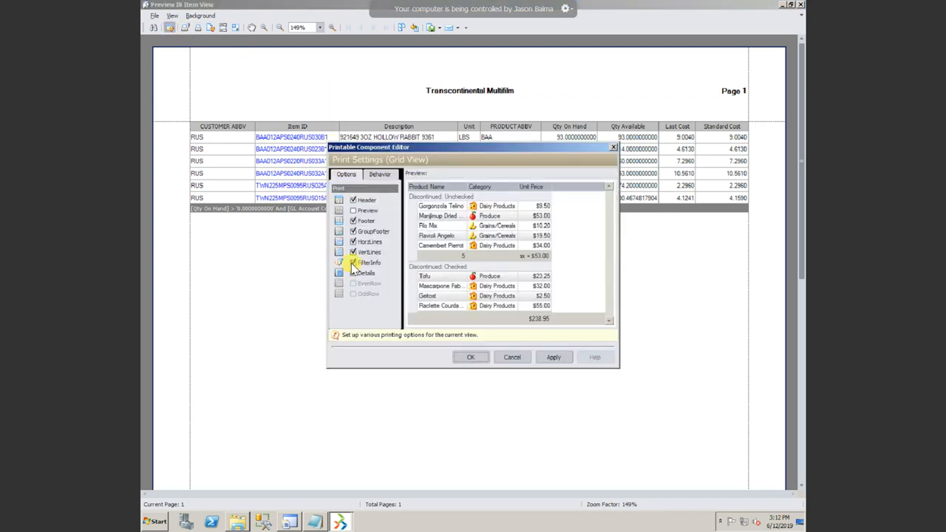
{"action": "left_click", "coordinate": [353, 264]}
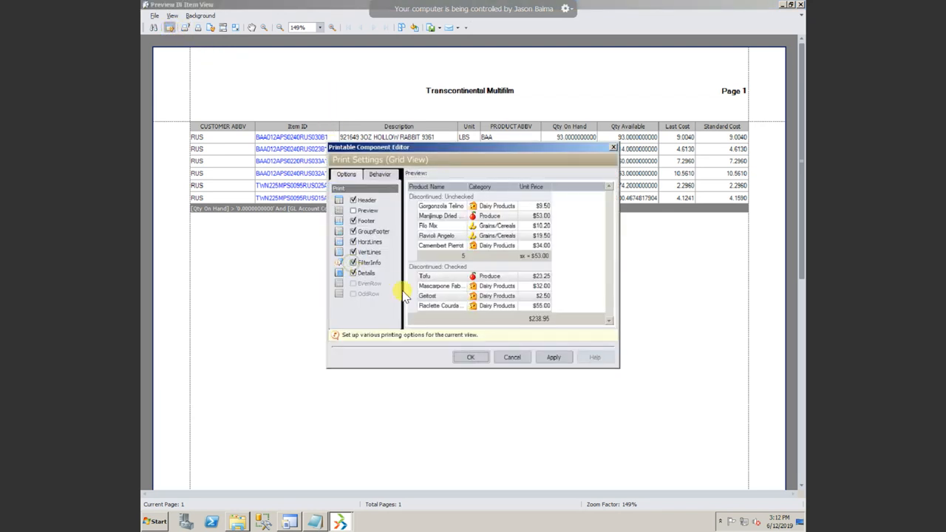
{"action": "left_click", "coordinate": [553, 357]}
{"action": "left_click", "coordinate": [613, 147]}
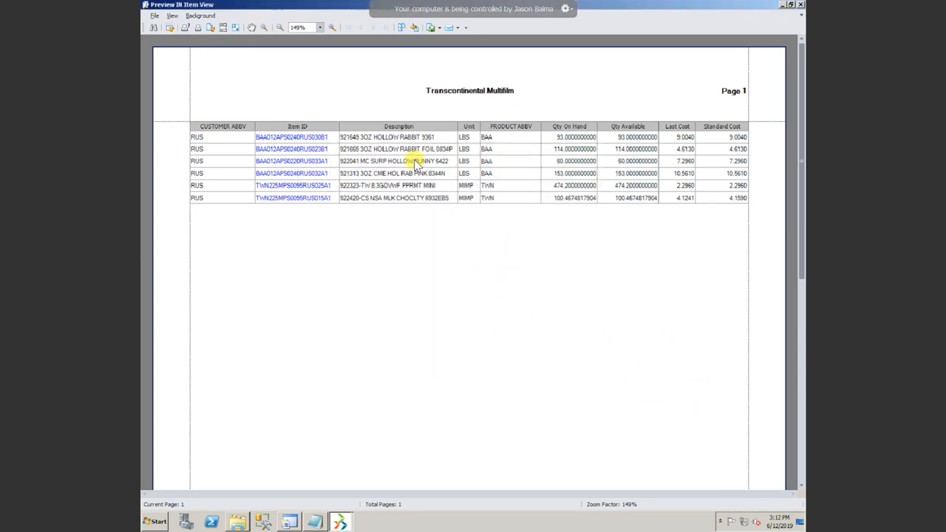
{"action": "left_click", "coordinate": [449, 30]}
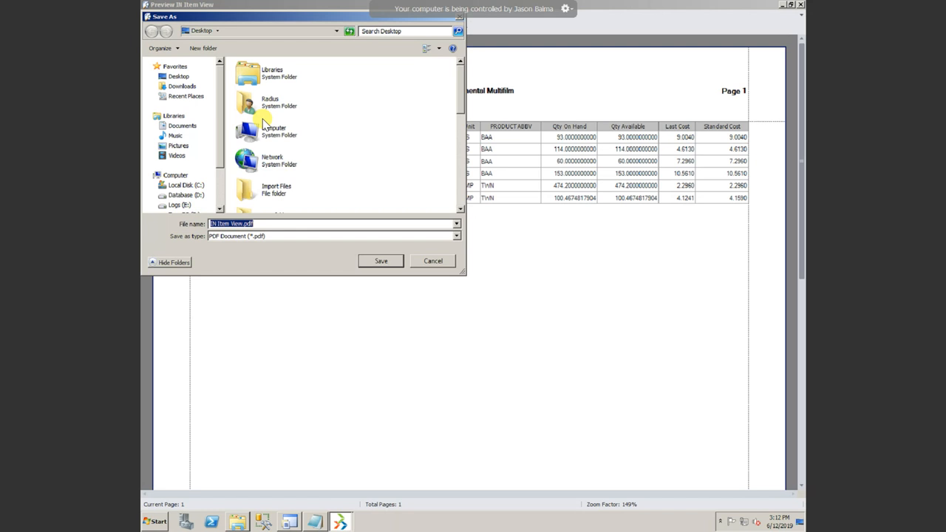
{"action": "type", "text": "RUS"}
{"action": "left_click", "coordinate": [447, 261]}
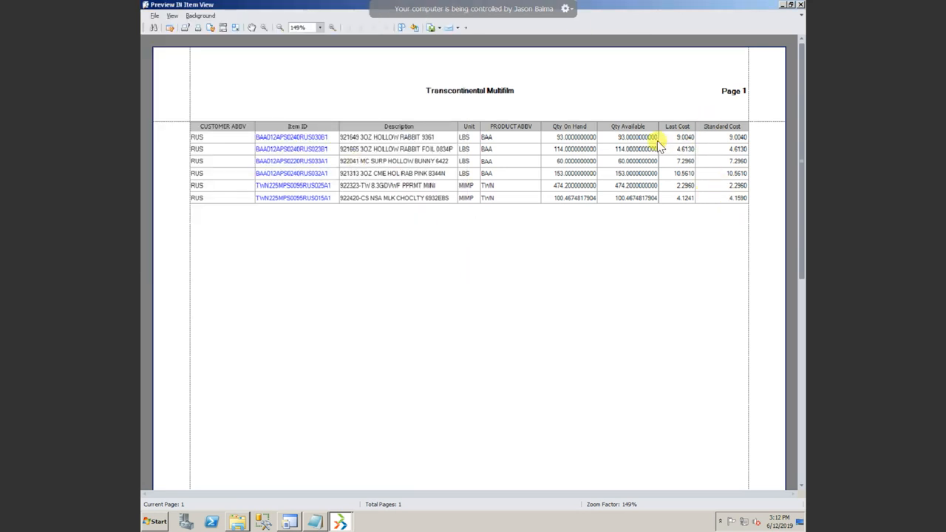
Step: Close the print preview and remove the Last Cost, Standard Cost, Qty Available and PRODUCT ABBV columns from the grid
{"action": "left_click", "coordinate": [800, 6]}
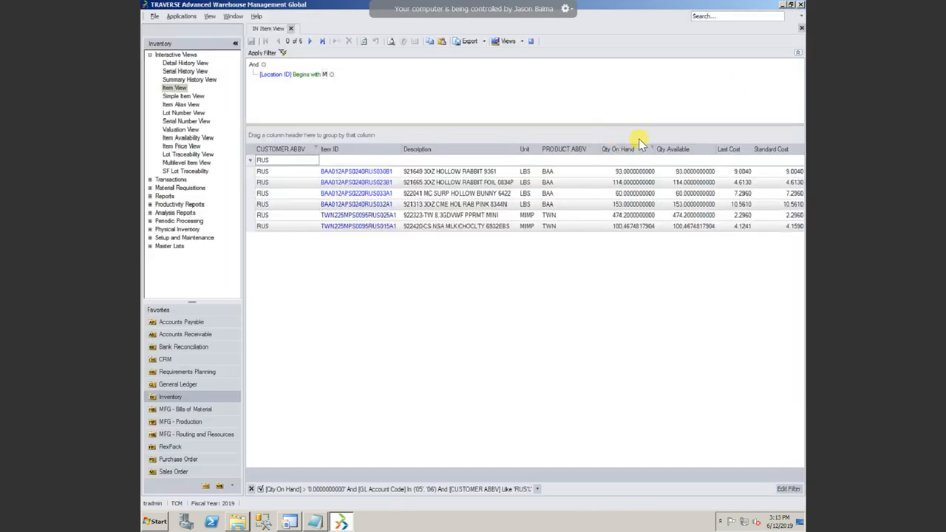
{"action": "left_click_drag", "start_coordinate": [732, 150], "coordinate": [735, 316]}
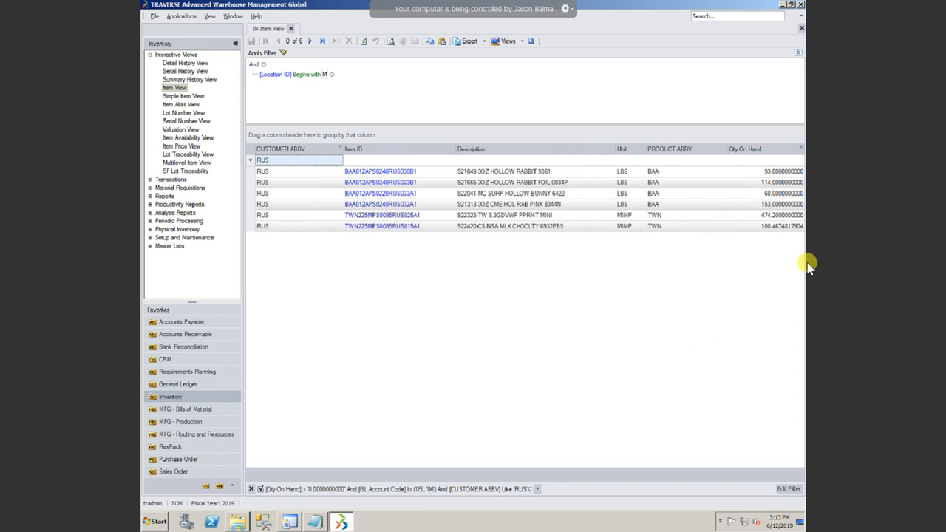
{"action": "left_click_drag", "start_coordinate": [675, 152], "coordinate": [687, 248]}
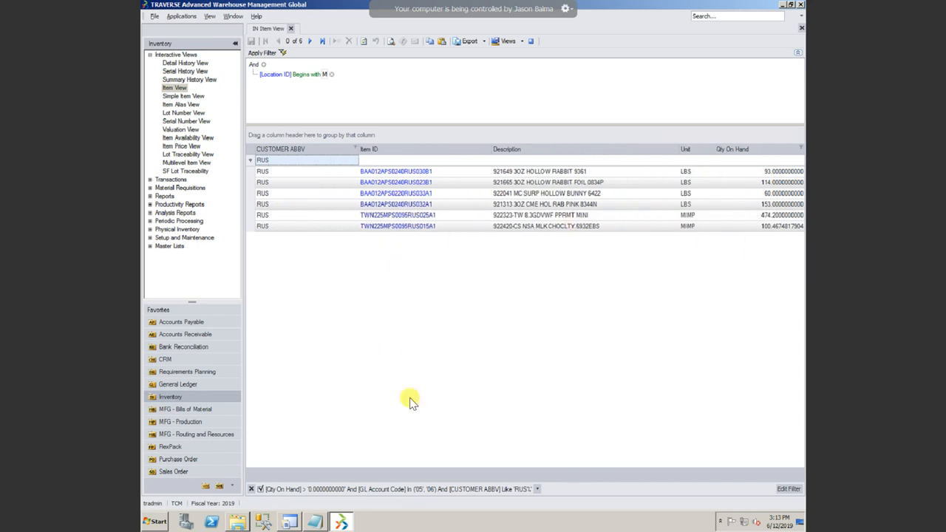
Step: Change the CUSTOMER ABBV column filter to FER, and clear it to list all customers' items again
{"action": "left_click", "coordinate": [304, 160]}
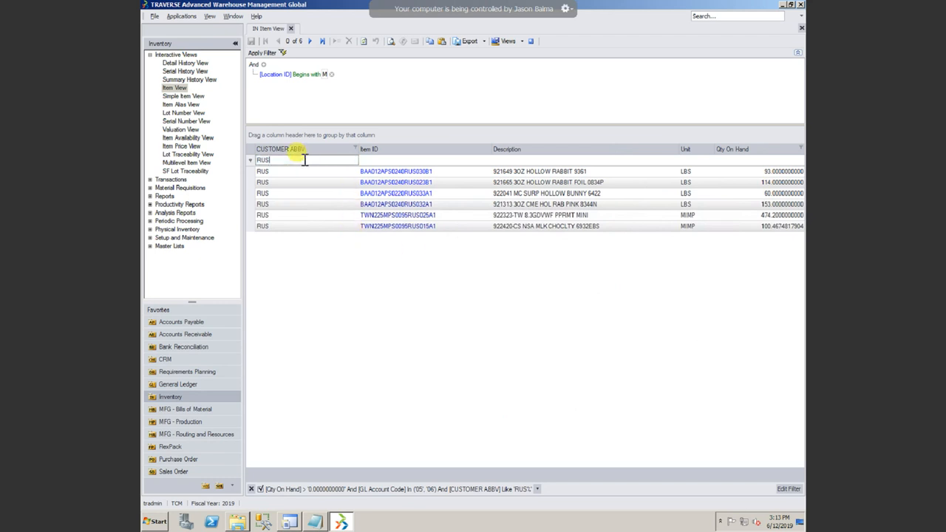
{"action": "key", "text": "BackSpace"}
{"action": "key", "text": "BackSpace"}
{"action": "key", "text": "BackSpace"}
{"action": "type", "text": "FEDR"}
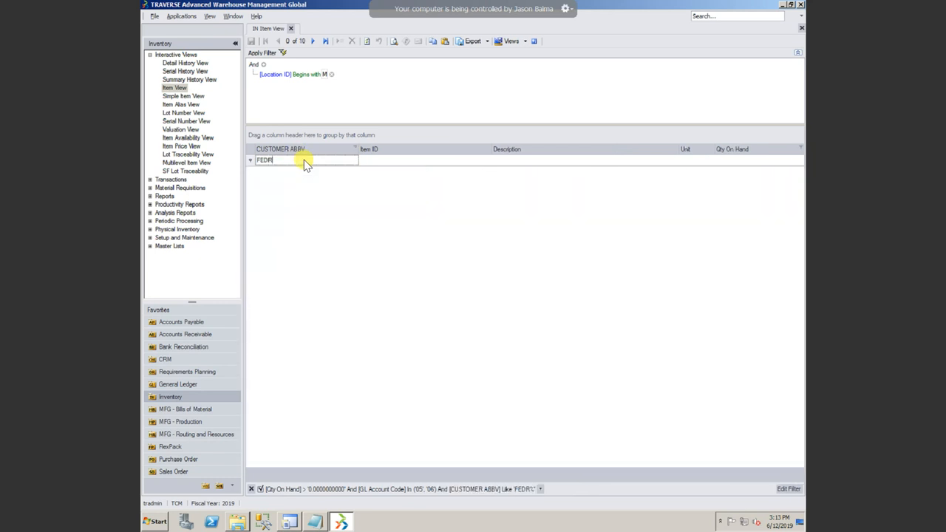
{"action": "key", "text": "BackSpace"}
{"action": "type", "text": "R"}
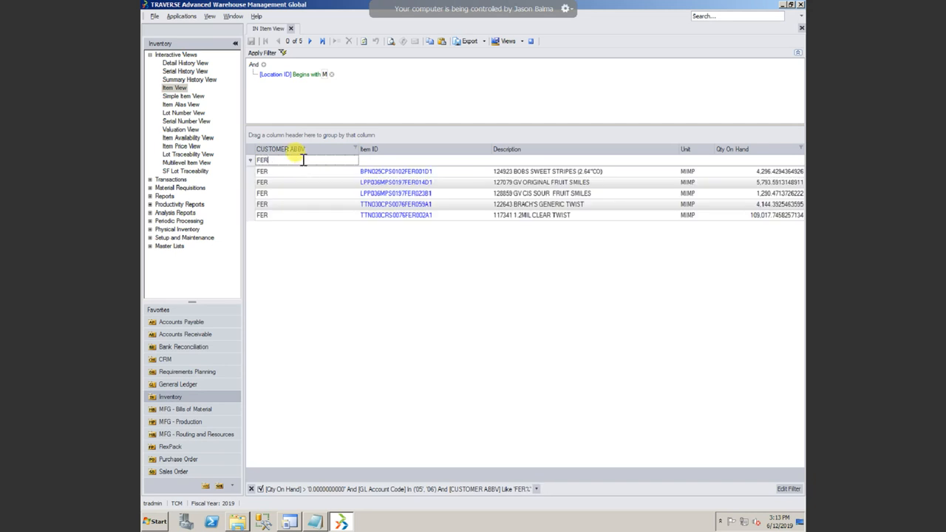
{"action": "key", "text": "BackSpace"}
{"action": "key", "text": "BackSpace"}
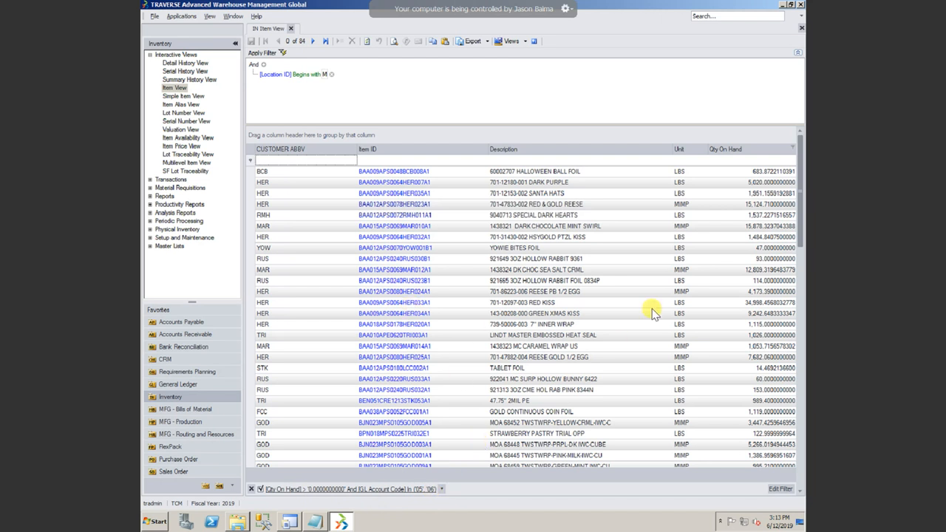
Step: Take the remote session out of full screen and minimize the Word, File Explorer and remote session windows to show the desktop
{"action": "mouse_move", "coordinate": [717, 9]}
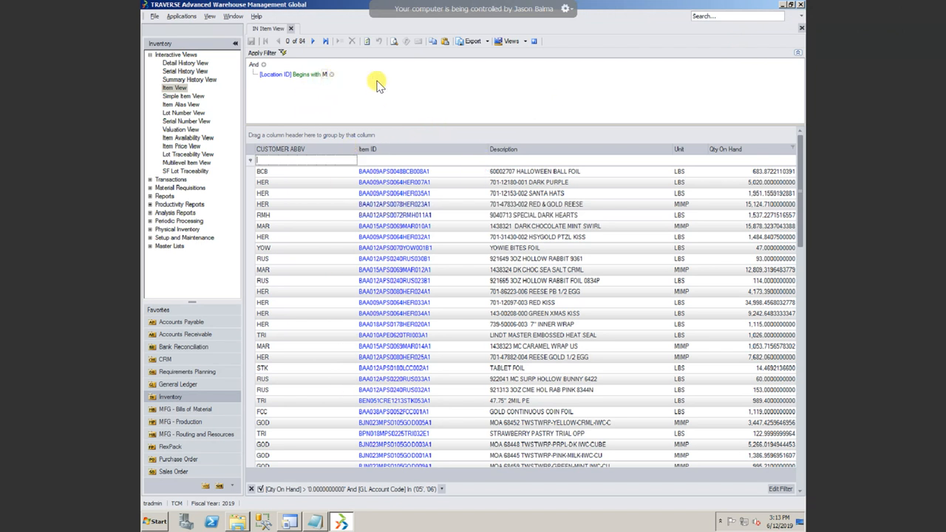
{"action": "left_click_drag", "start_coordinate": [714, 6], "coordinate": [632, 20]}
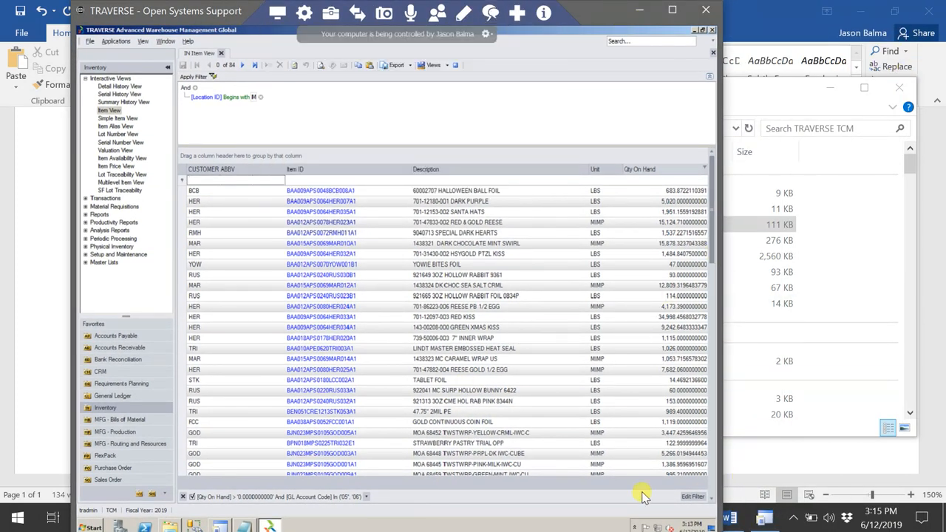
{"action": "left_click", "coordinate": [859, 11]}
{"action": "left_click", "coordinate": [835, 90]}
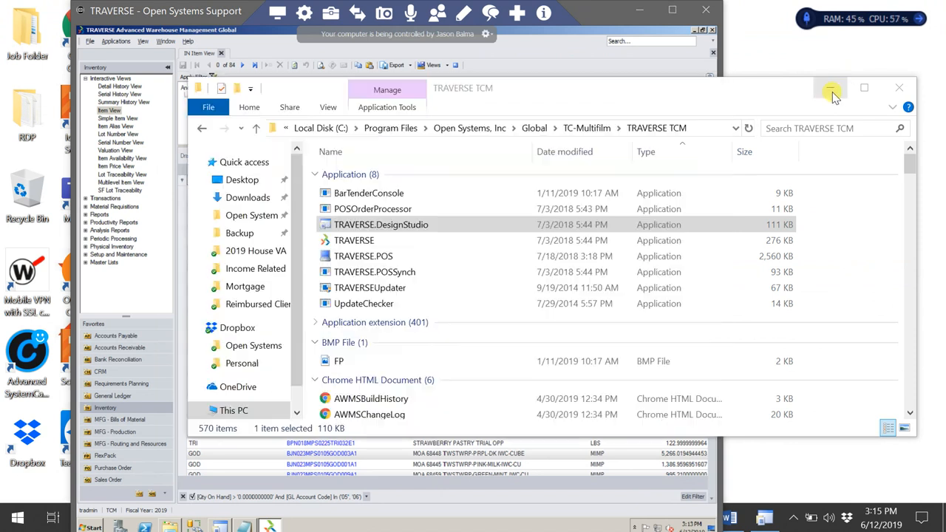
{"action": "left_click", "coordinate": [831, 90]}
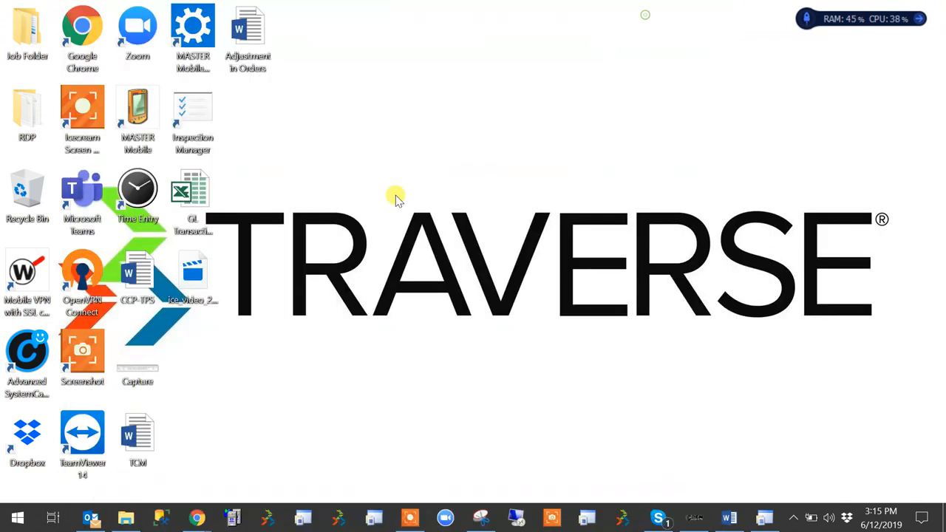
{"action": "left_click", "coordinate": [641, 11]}
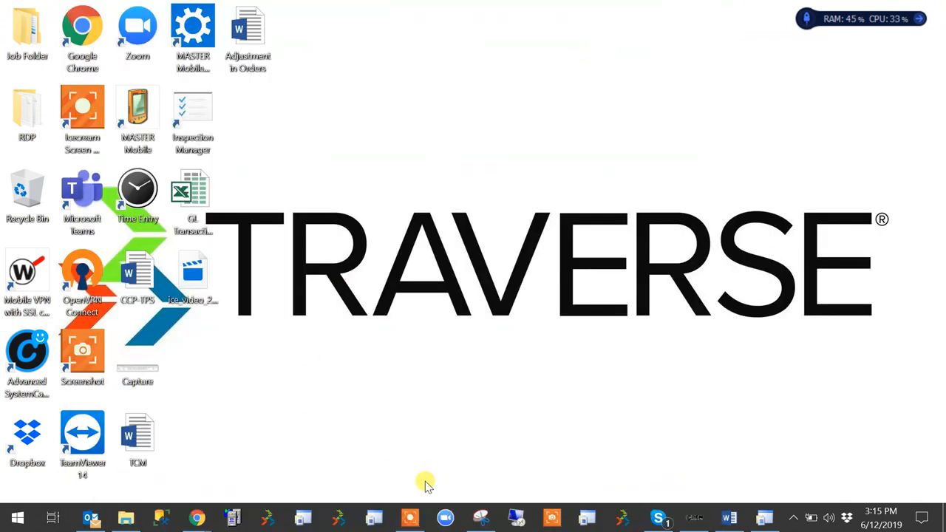